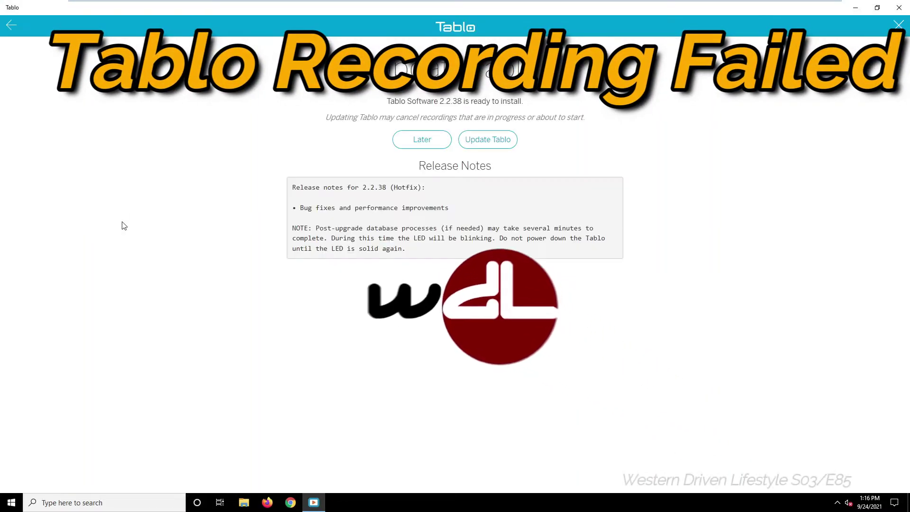
# Start installing the Tablo 2.2.38 software update
pyautogui.click(498, 145)
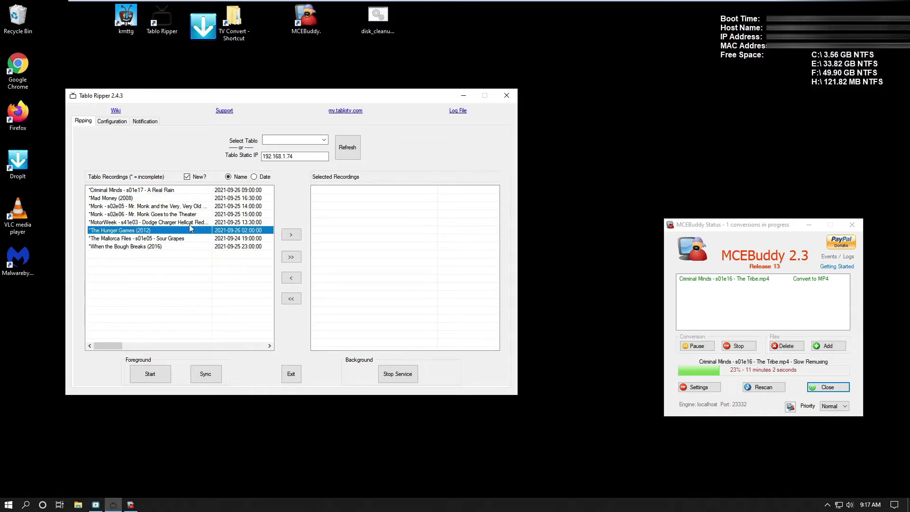
pyautogui.click(188, 224)
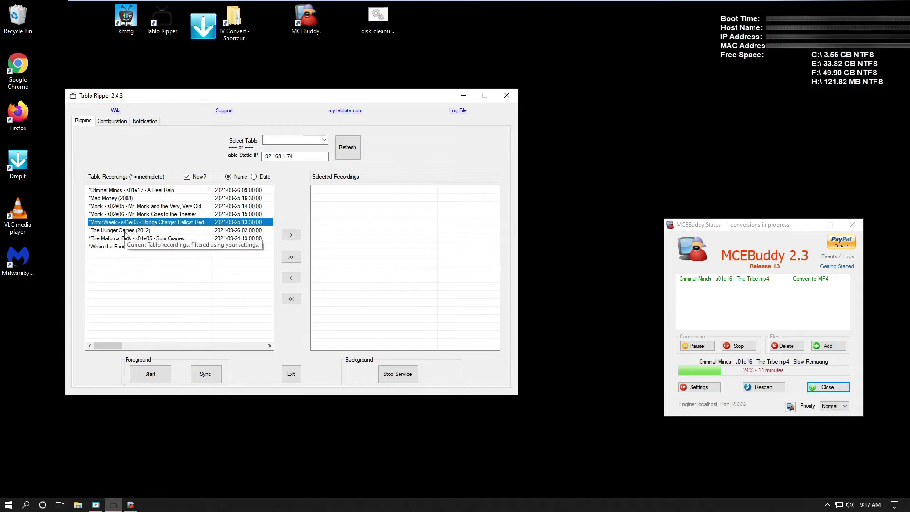
pyautogui.click(189, 231)
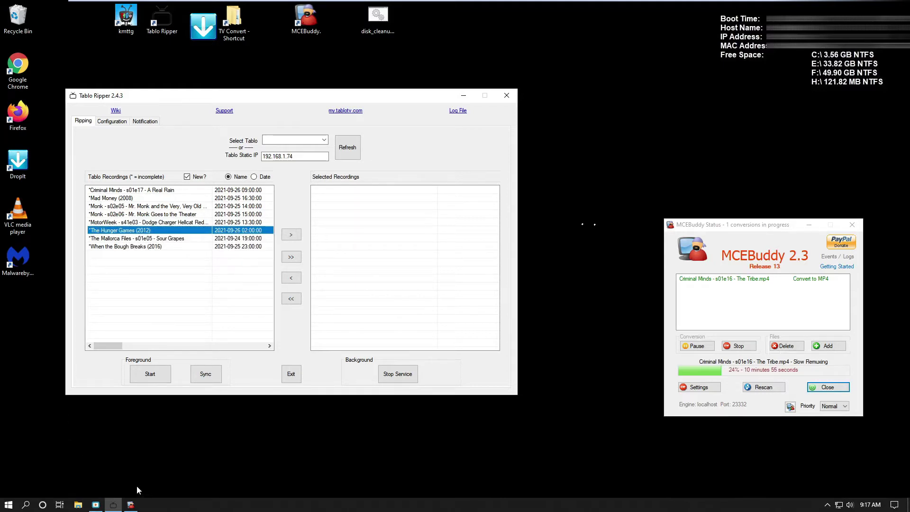
pyautogui.moveTo(127, 505)
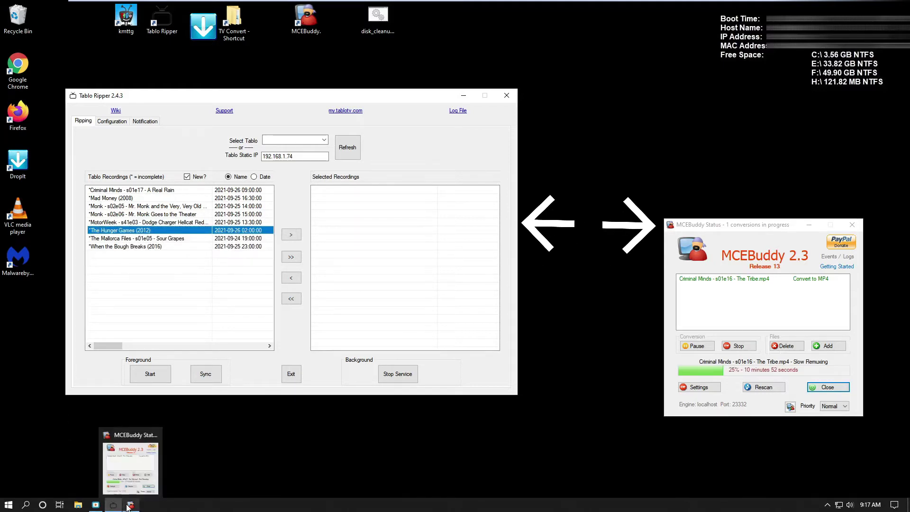
pyautogui.moveTo(95, 505)
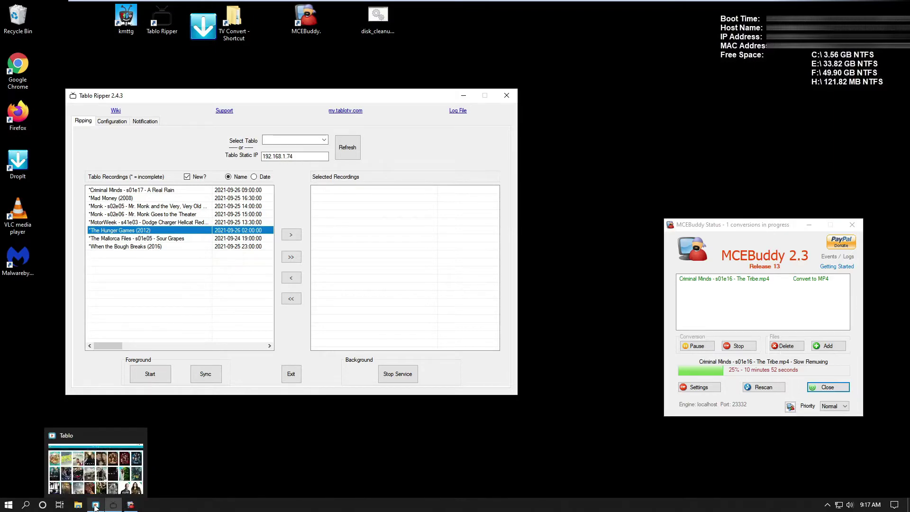
# Check The Hunger Games details, showing a 1-second recording that failed from weak signal
pyautogui.click(95, 505)
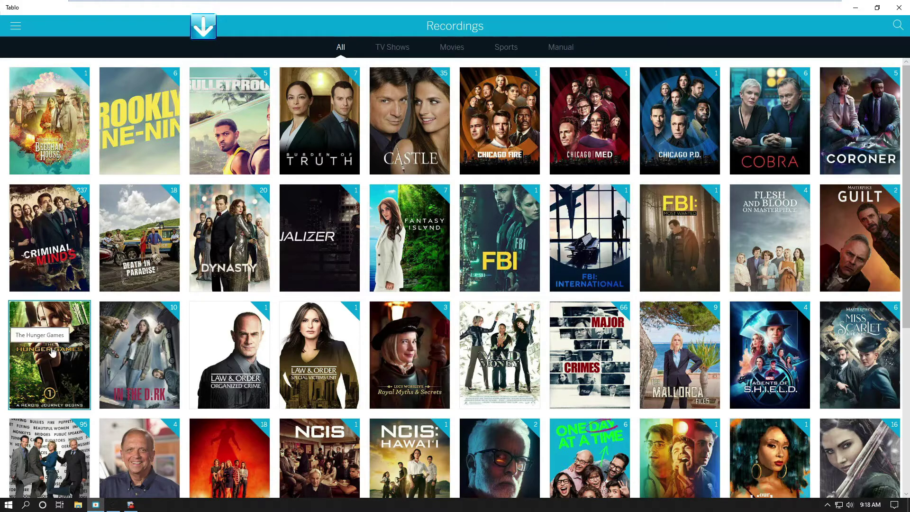
pyautogui.click(64, 383)
pyautogui.scroll(-5, 391, 188)
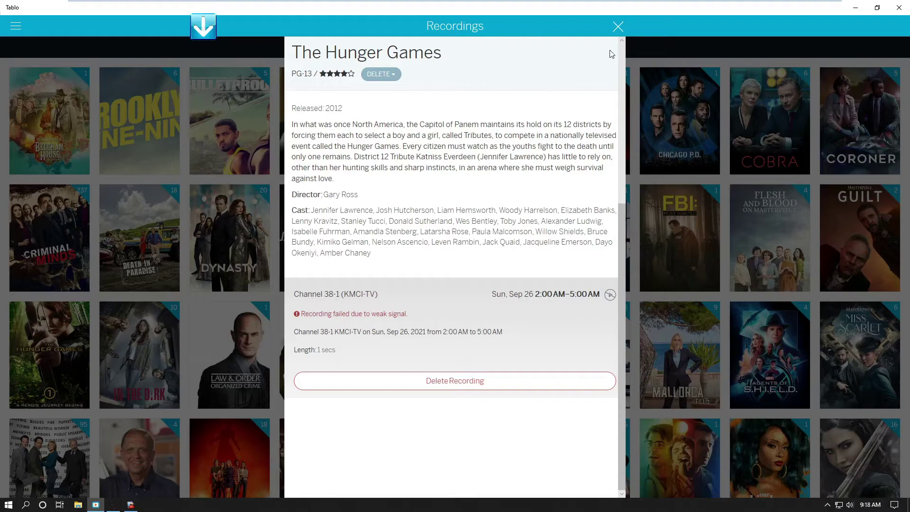
pyautogui.click(617, 27)
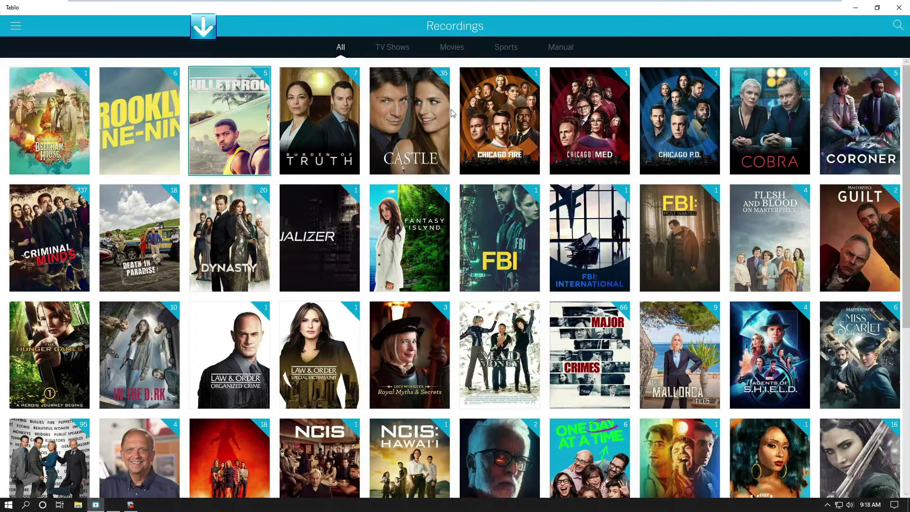
# From Settings, open Edit Channel Lineup and review the channels down to 62-5 CIRCLE
pyautogui.click(14, 31)
pyautogui.click(21, 302)
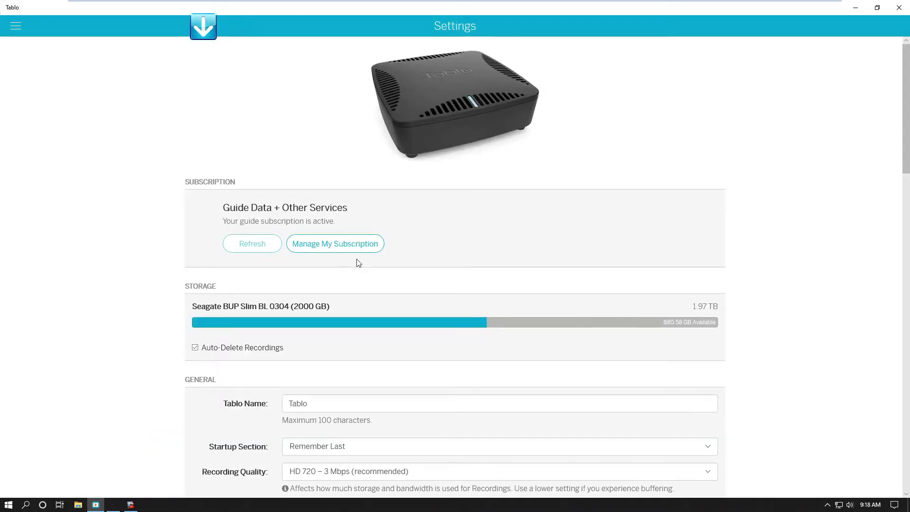
pyautogui.scroll(-10, 353, 269)
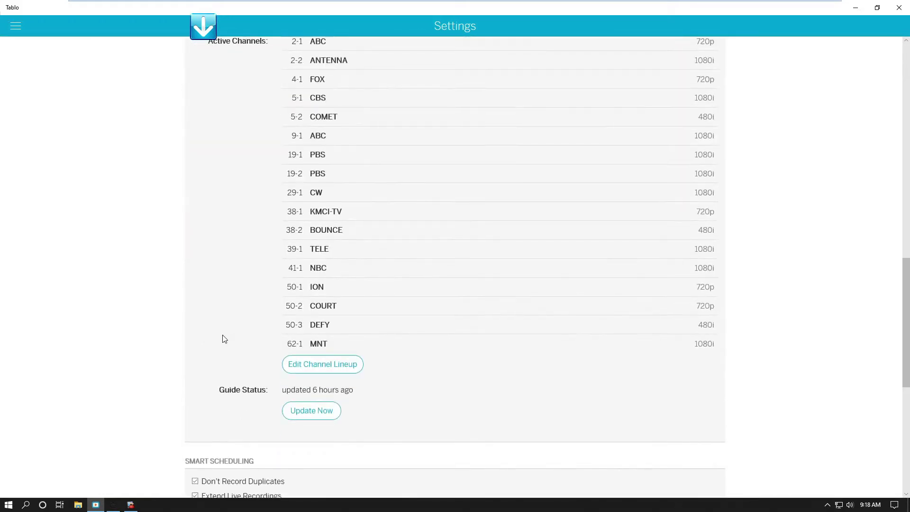
pyautogui.click(326, 370)
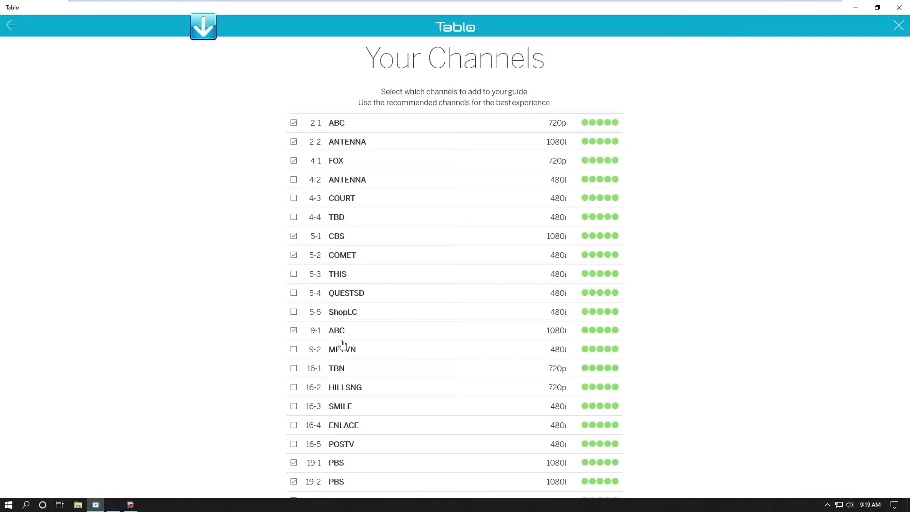
pyautogui.scroll(-3, 446, 301)
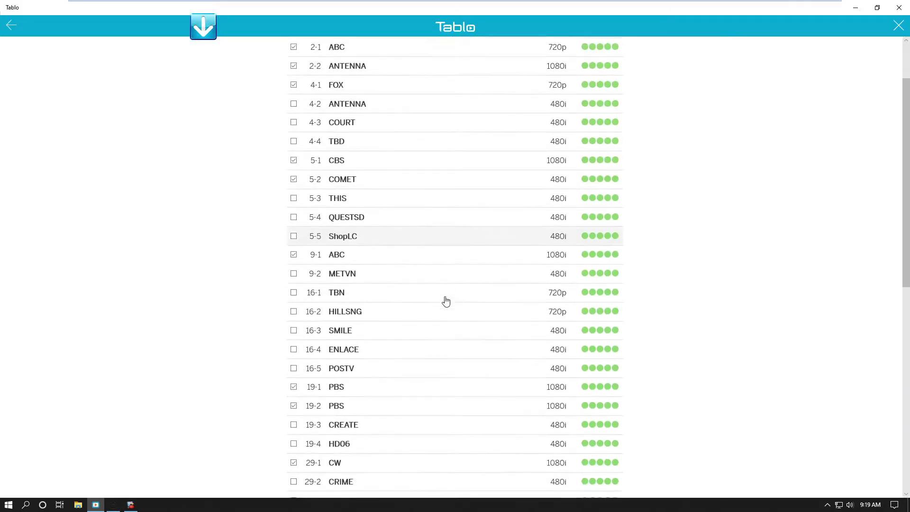
pyautogui.scroll(-5, 445, 302)
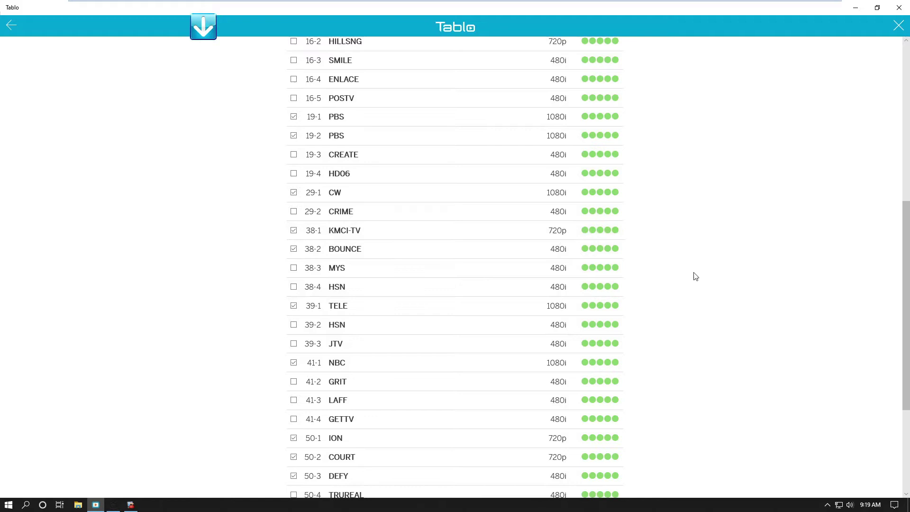
pyautogui.scroll(-4, 691, 279)
pyautogui.scroll(-1, 691, 282)
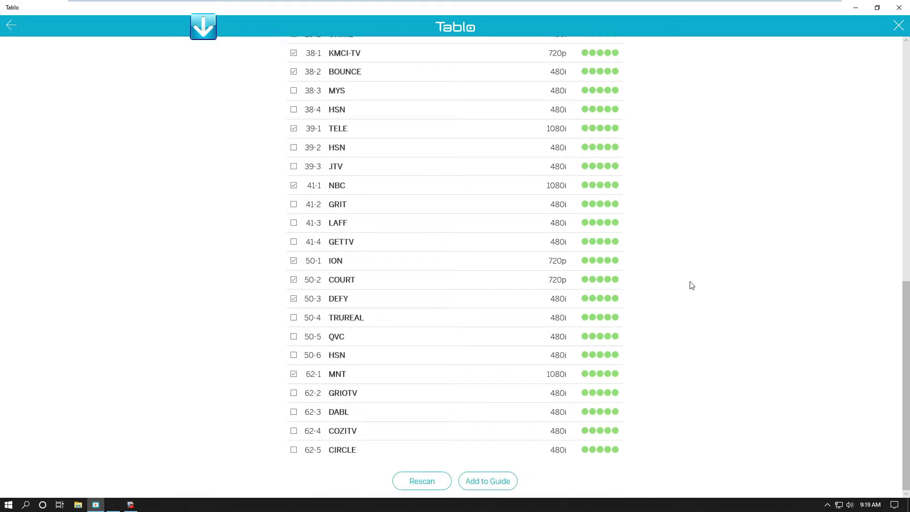
# Rescan the antenna channels and review the refreshed signal strengths
pyautogui.click(428, 483)
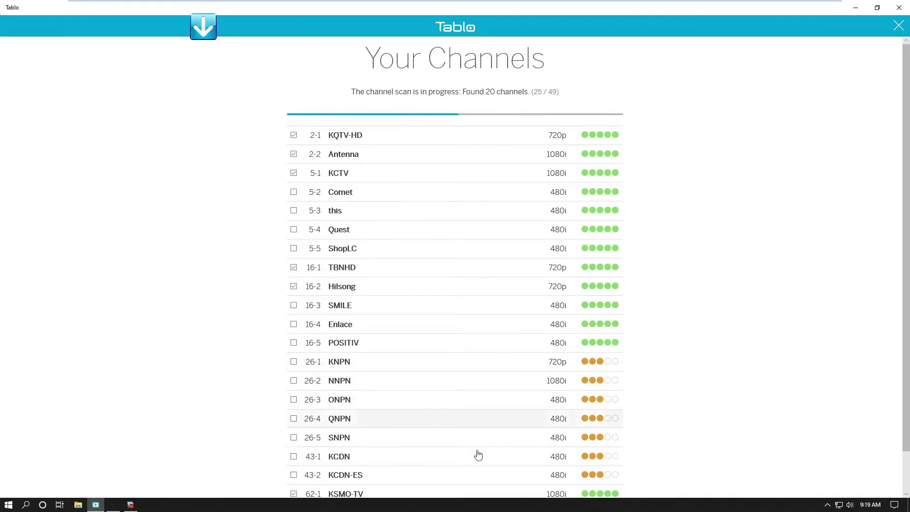
pyautogui.scroll(-5, 606, 210)
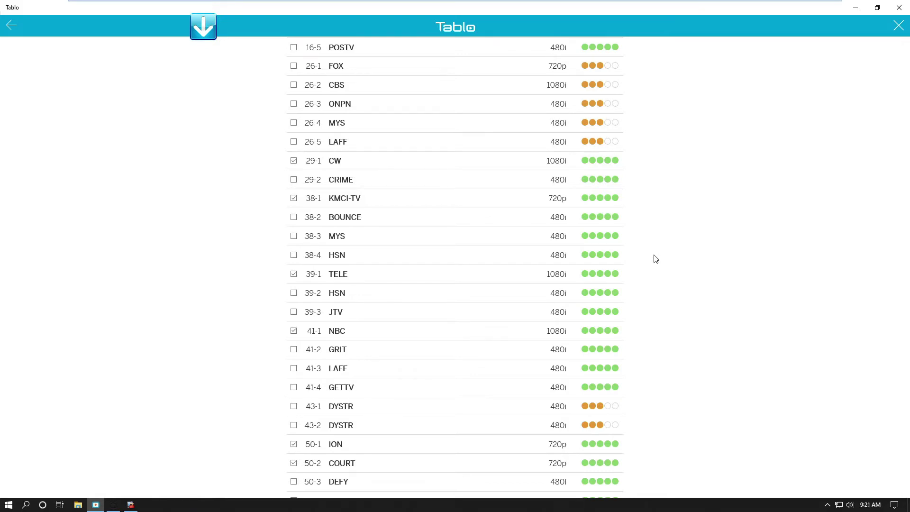
pyautogui.scroll(-3, 656, 259)
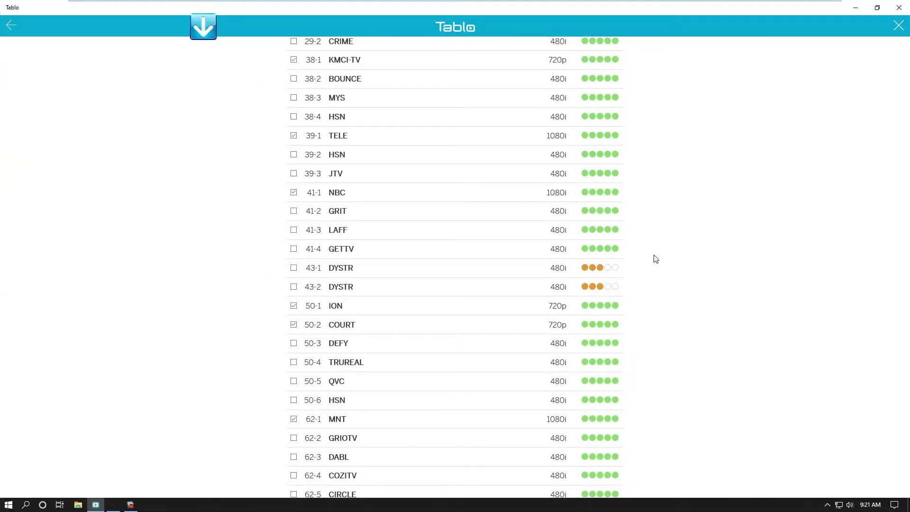
pyautogui.scroll(-2, 656, 259)
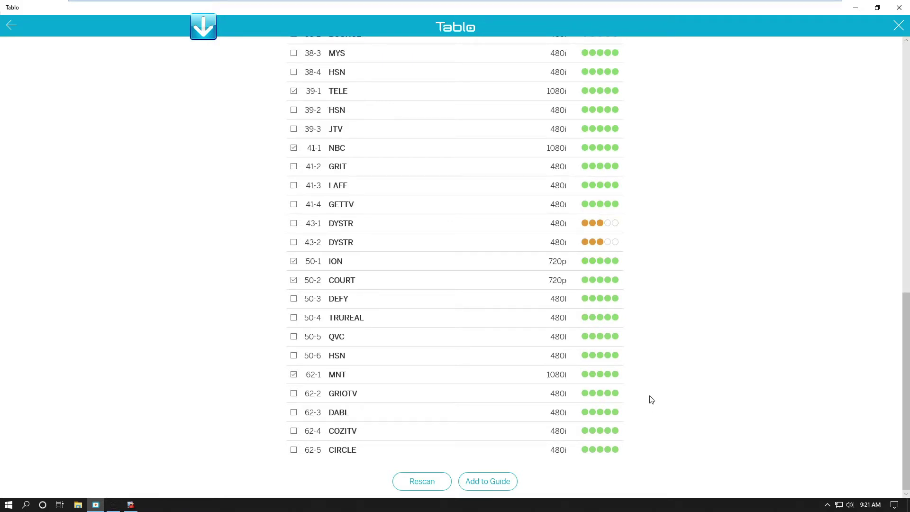
pyautogui.scroll(3, 652, 399)
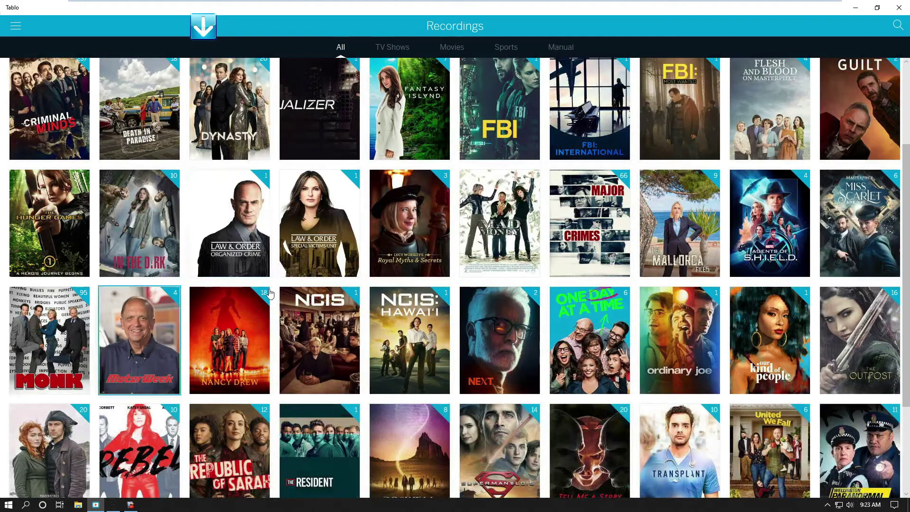
# Delete The Hunger Games recording from its details panel and confirm with OK
pyautogui.click(41, 224)
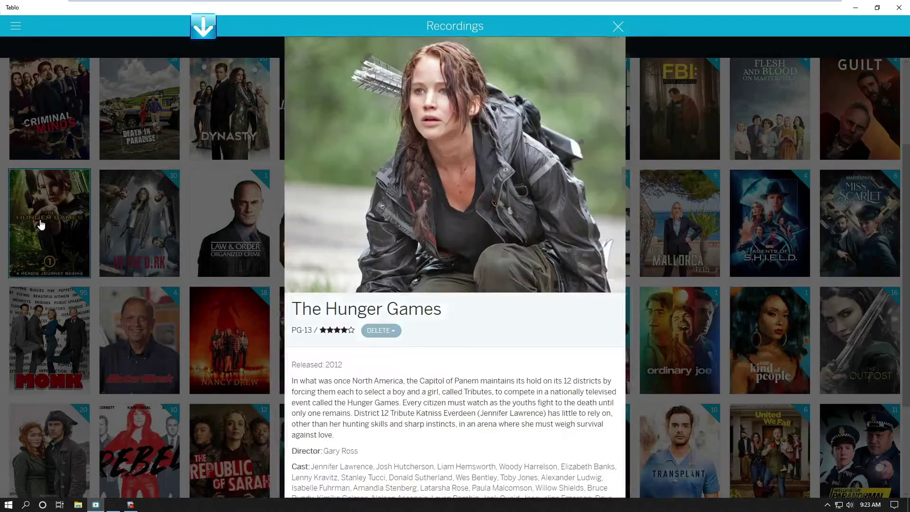
pyautogui.scroll(-5, 389, 362)
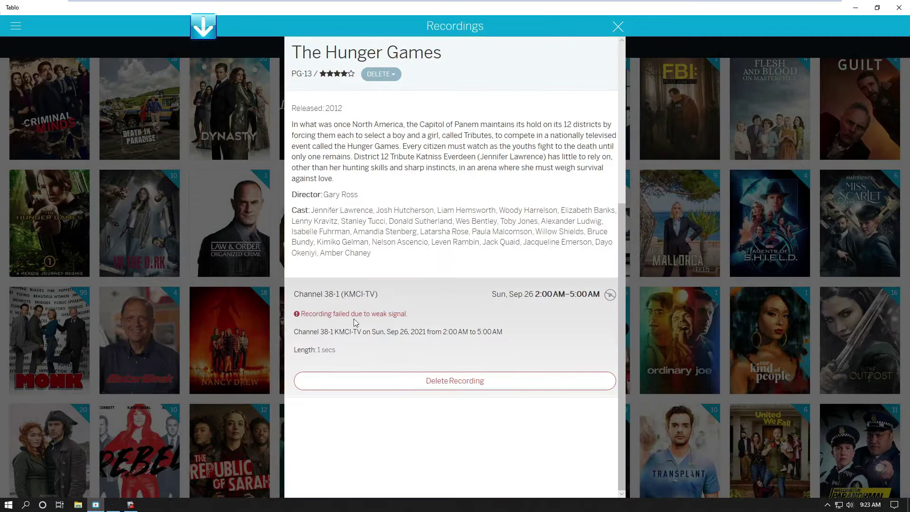
pyautogui.click(448, 377)
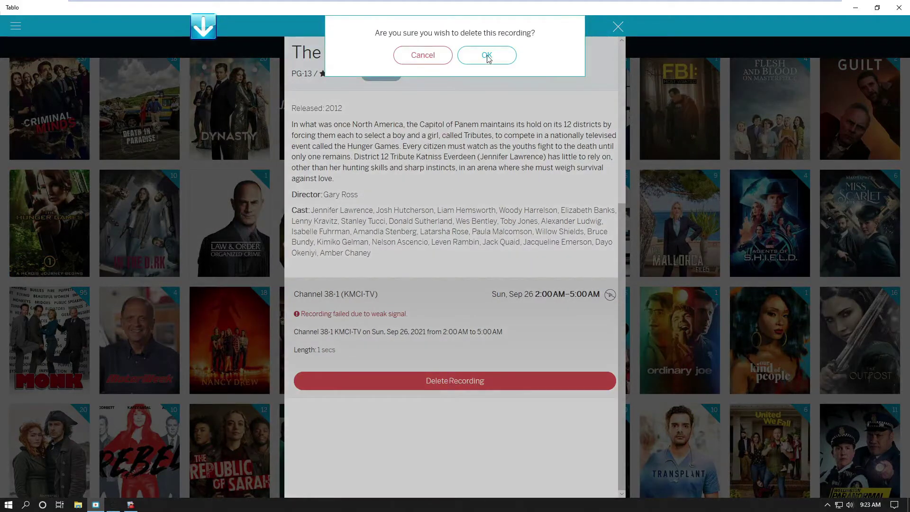
pyautogui.click(487, 57)
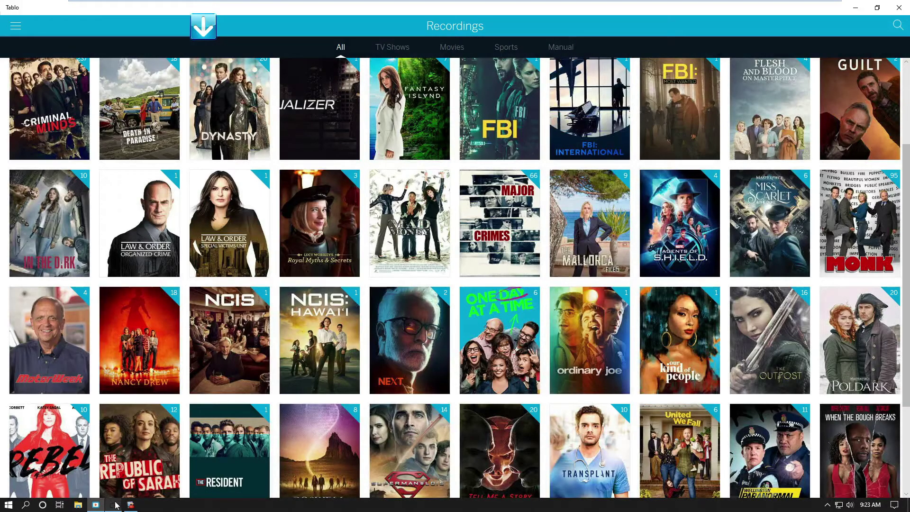
pyautogui.moveTo(108, 506)
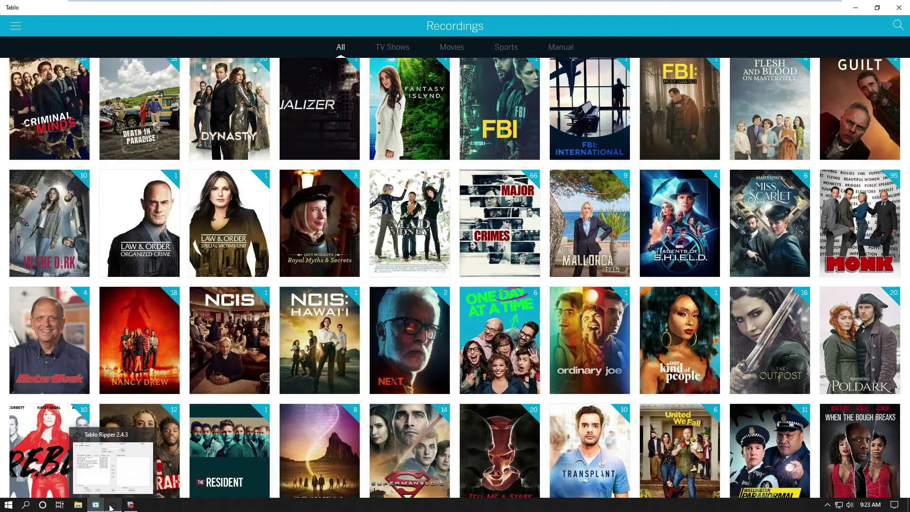
# Check Tablo Ripper, then return to the Tablo recordings grid
pyautogui.click(111, 507)
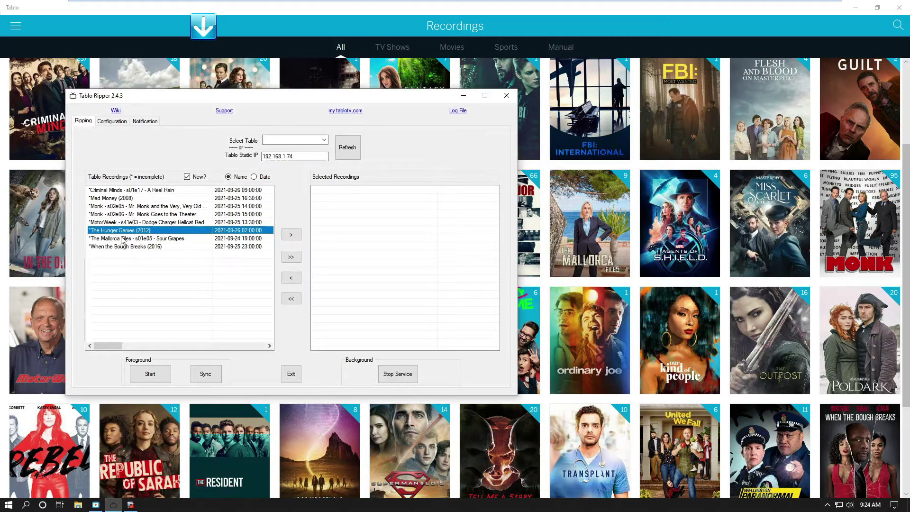
pyautogui.click(463, 97)
pyautogui.scroll(-1, 445, 365)
pyautogui.scroll(-3, 446, 365)
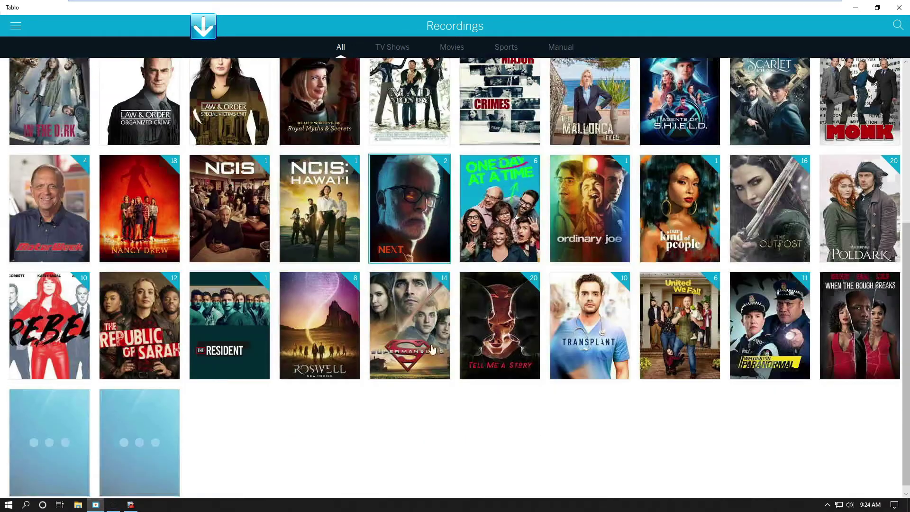
# Delete The Mallorca Files' failed Sour Grapes episode and confirm with OK
pyautogui.click(588, 119)
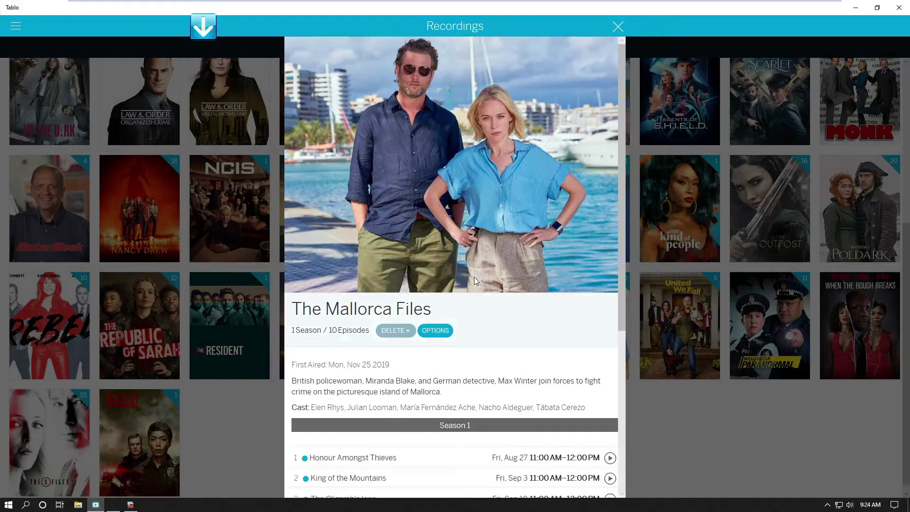
pyautogui.scroll(-5, 475, 277)
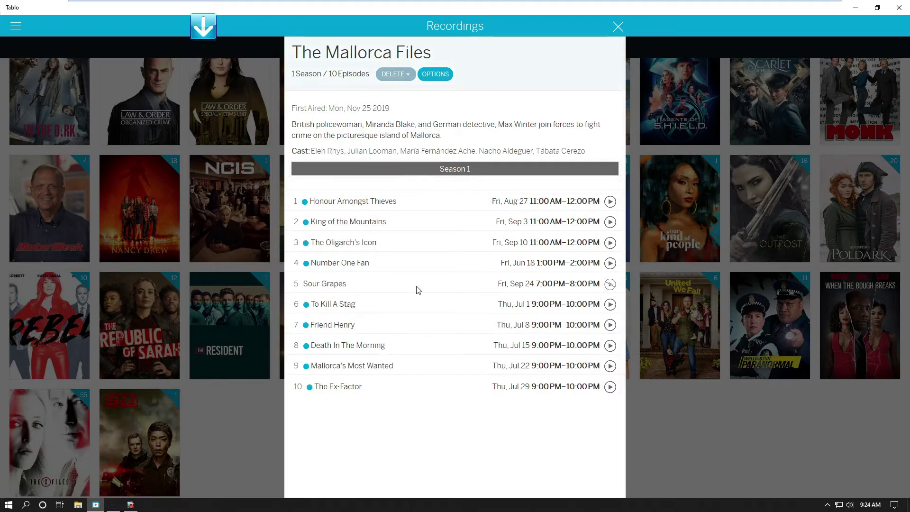
pyautogui.click(417, 289)
pyautogui.scroll(-1, 417, 286)
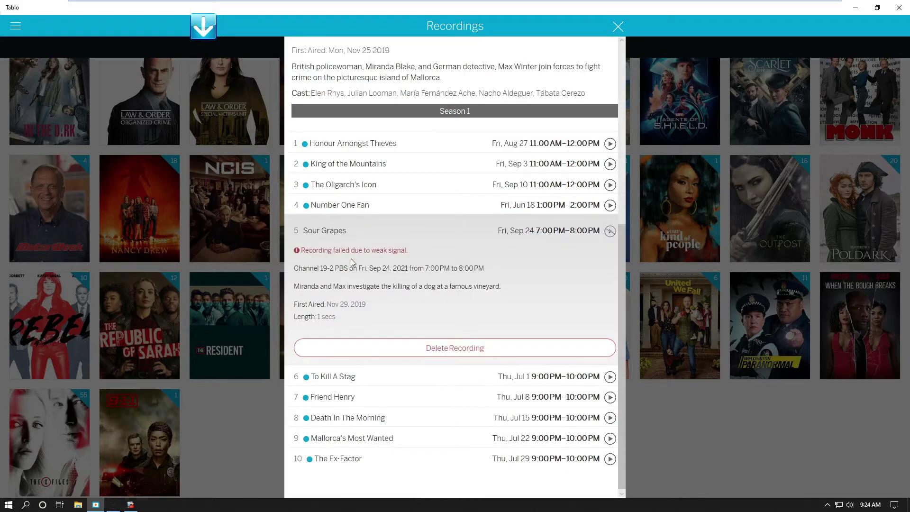
pyautogui.click(444, 351)
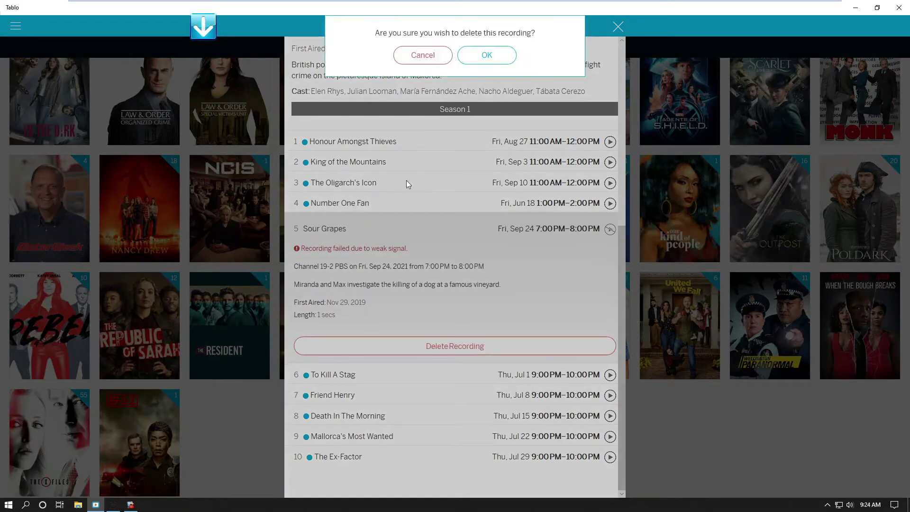
pyautogui.click(479, 54)
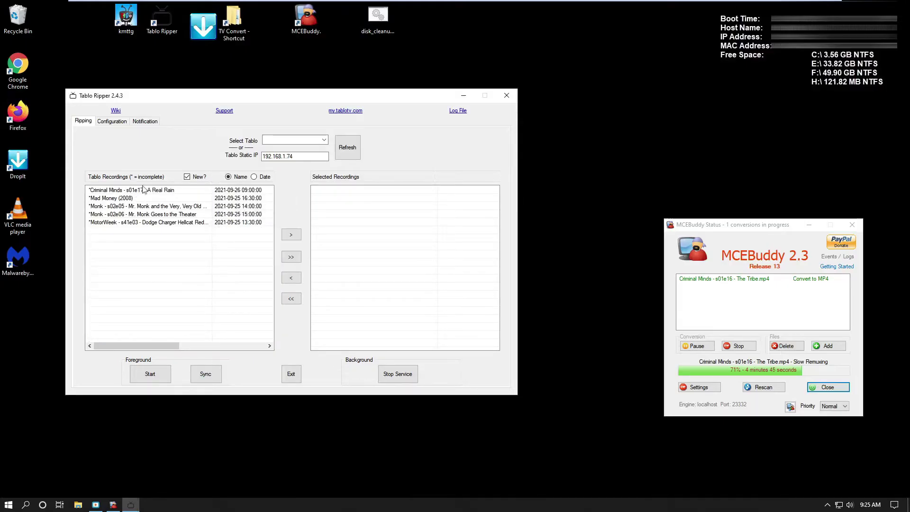
# Return to Tablo and open the Criminal Minds recording details
pyautogui.moveTo(113, 507)
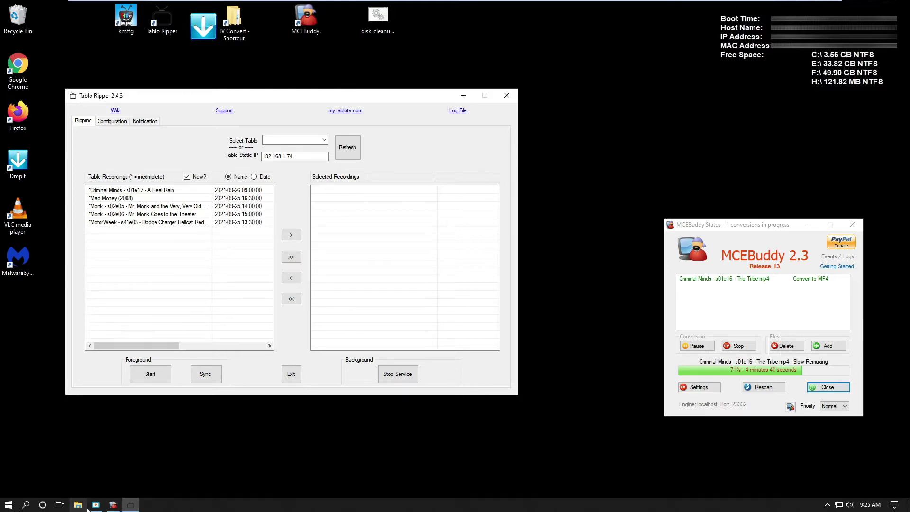
pyautogui.click(95, 506)
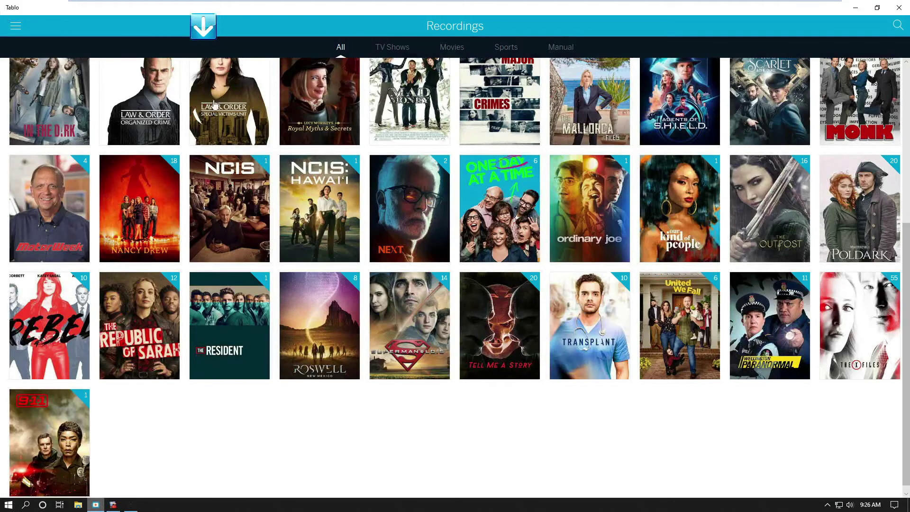
pyautogui.scroll(5, 47, 237)
pyautogui.click(47, 237)
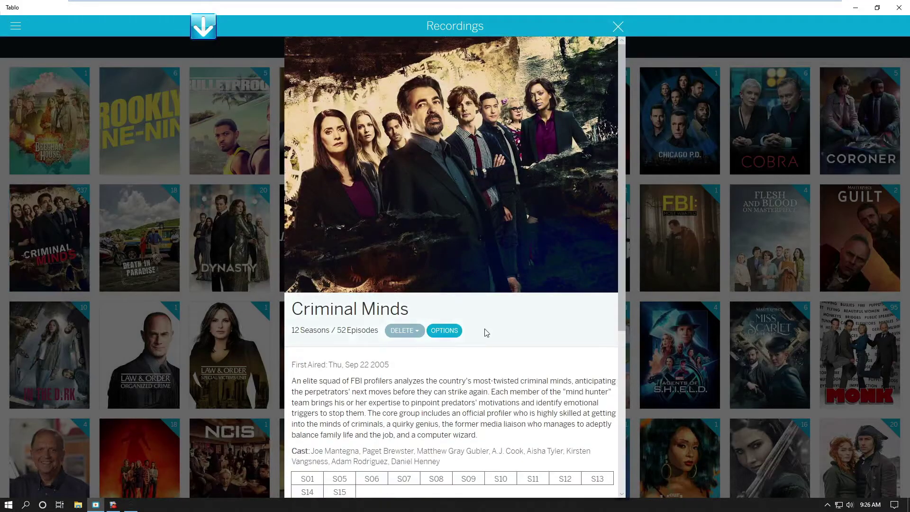
pyautogui.scroll(-3, 485, 332)
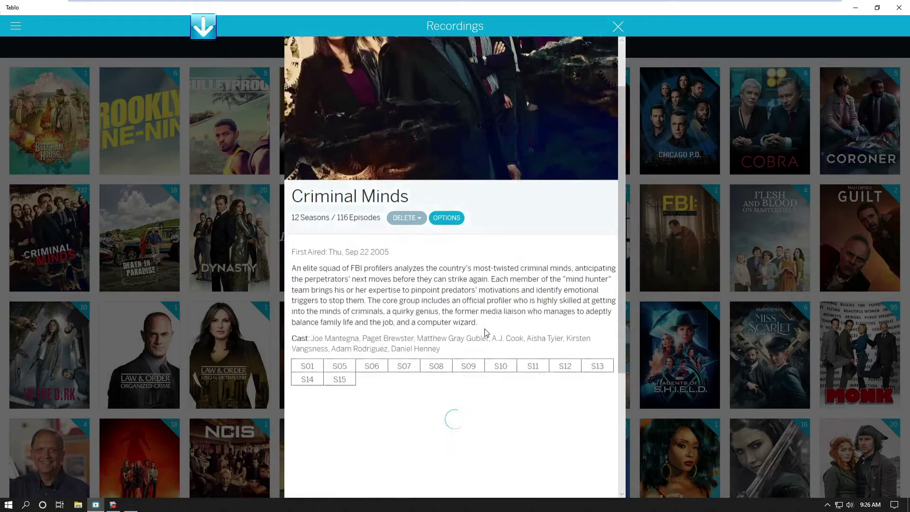
pyautogui.scroll(-1, 493, 288)
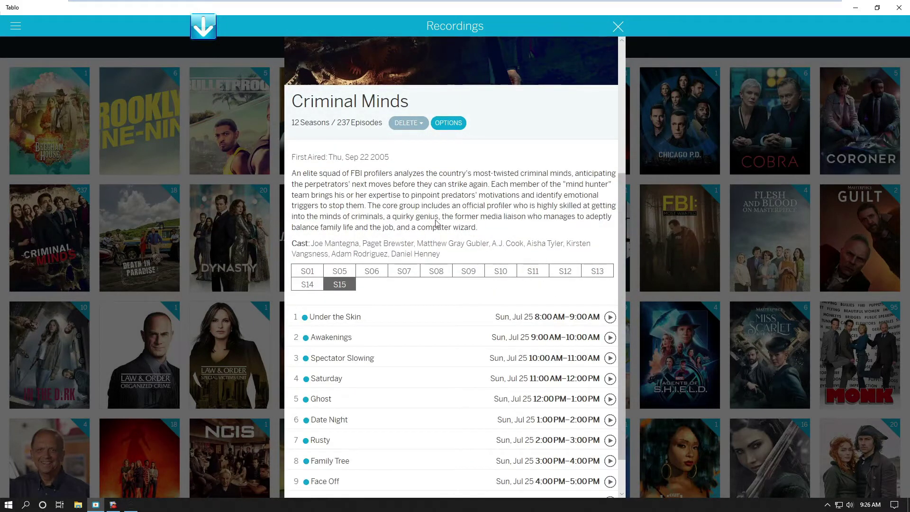
pyautogui.scroll(-1, 442, 227)
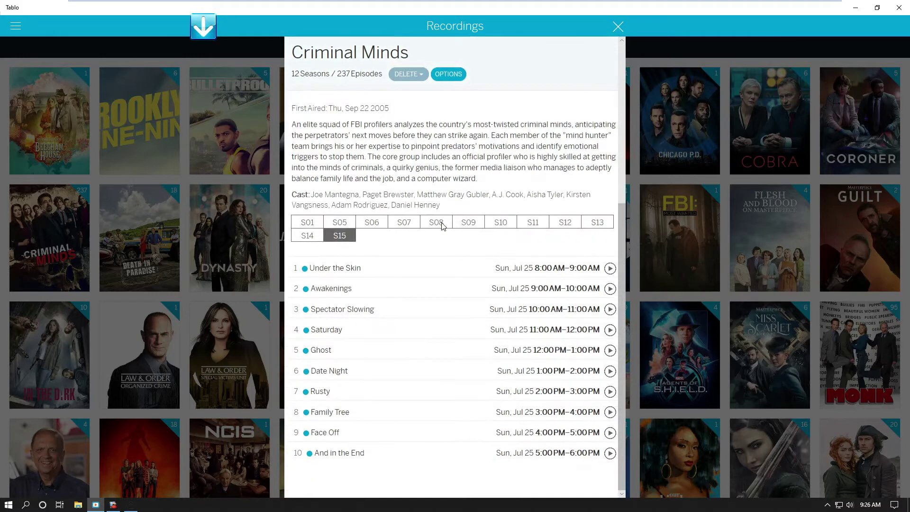
# Browse the recorded Criminal Minds episodes of seasons 14, 13 and 12
pyautogui.click(300, 237)
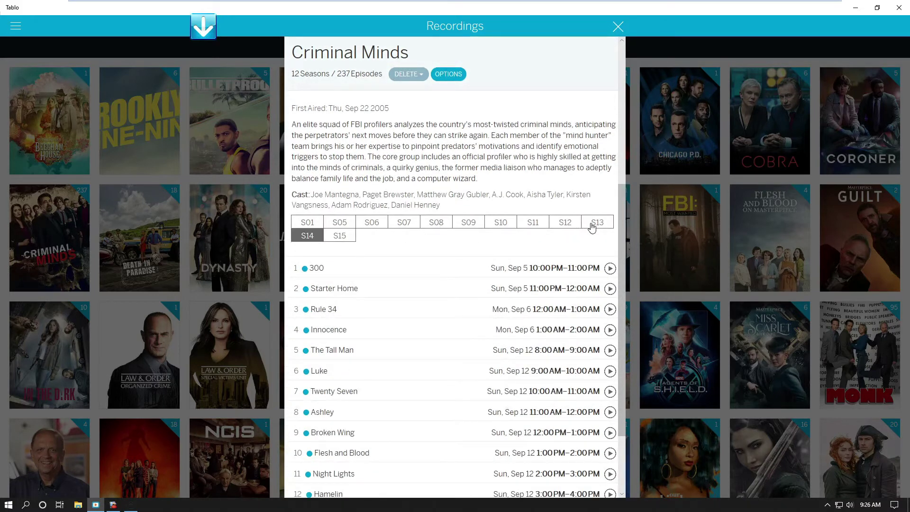
pyautogui.scroll(-2, 508, 348)
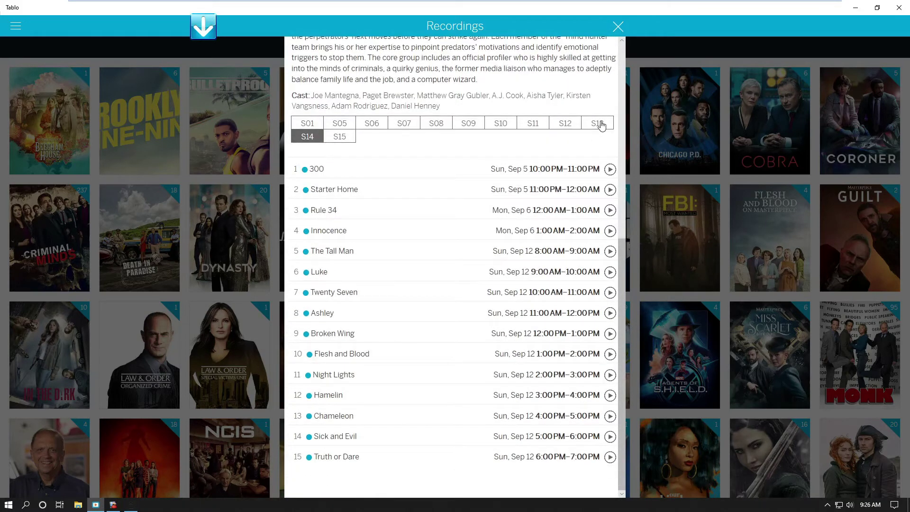
pyautogui.click(601, 125)
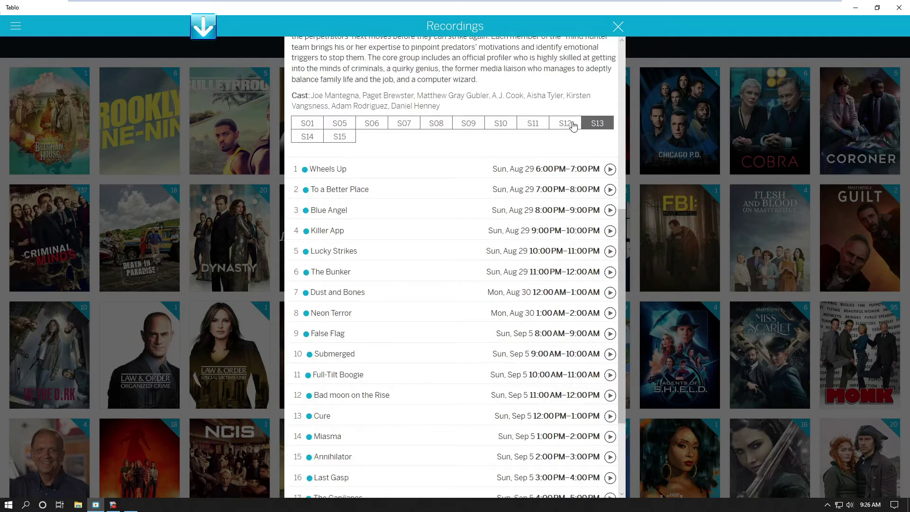
pyautogui.scroll(-3, 504, 240)
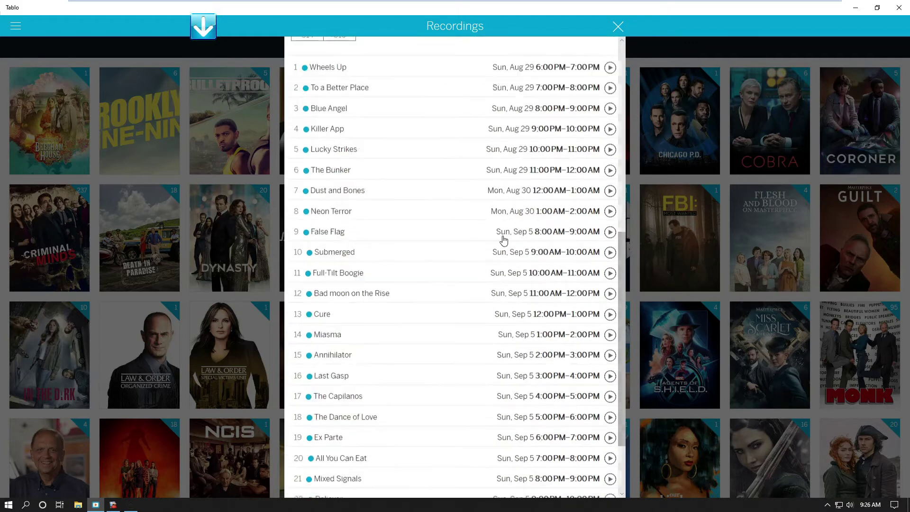
pyautogui.scroll(4, 504, 241)
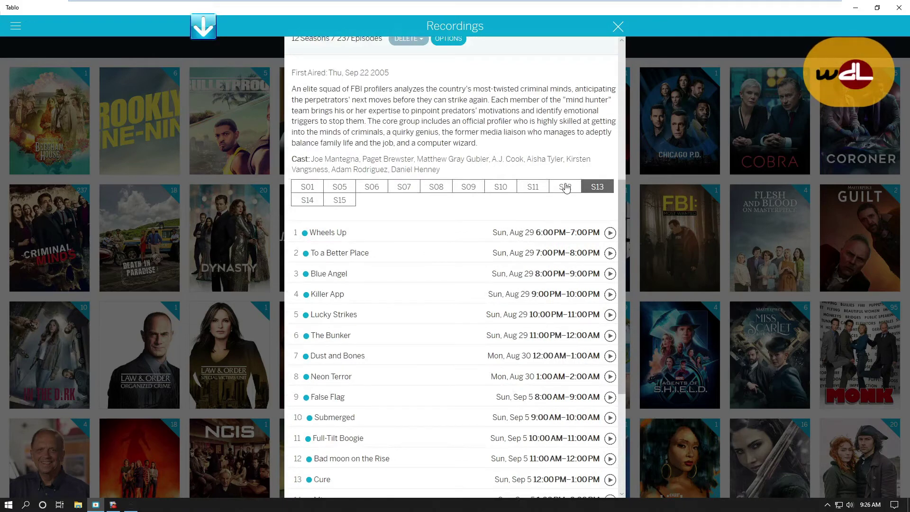
pyautogui.click(564, 189)
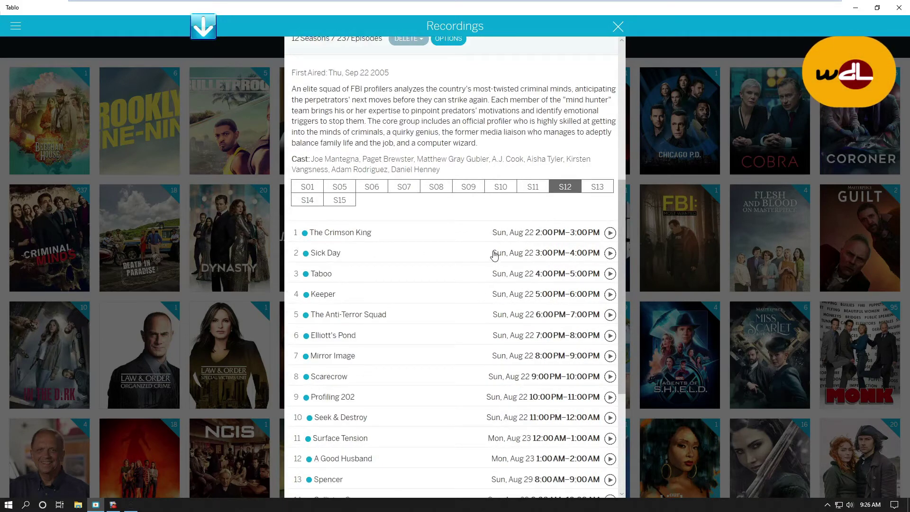
pyautogui.scroll(-2, 491, 257)
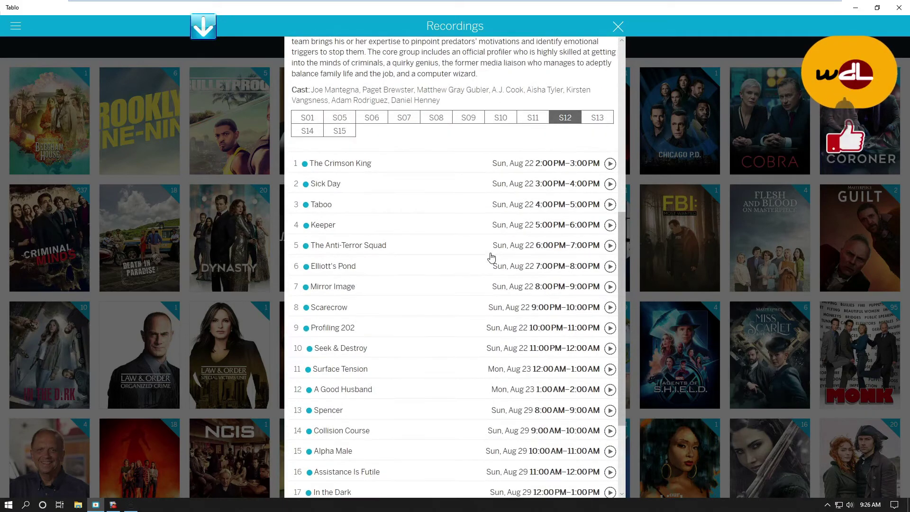
pyautogui.scroll(-4, 491, 257)
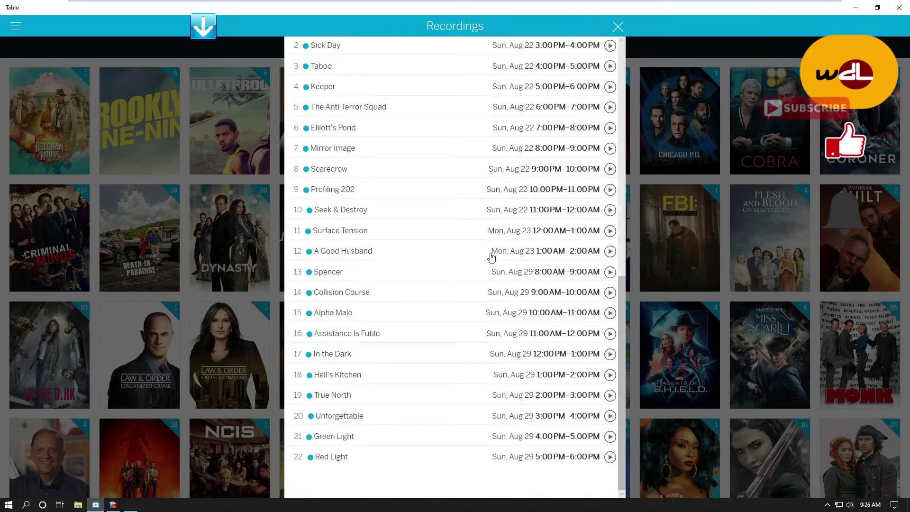
pyautogui.scroll(6, 492, 257)
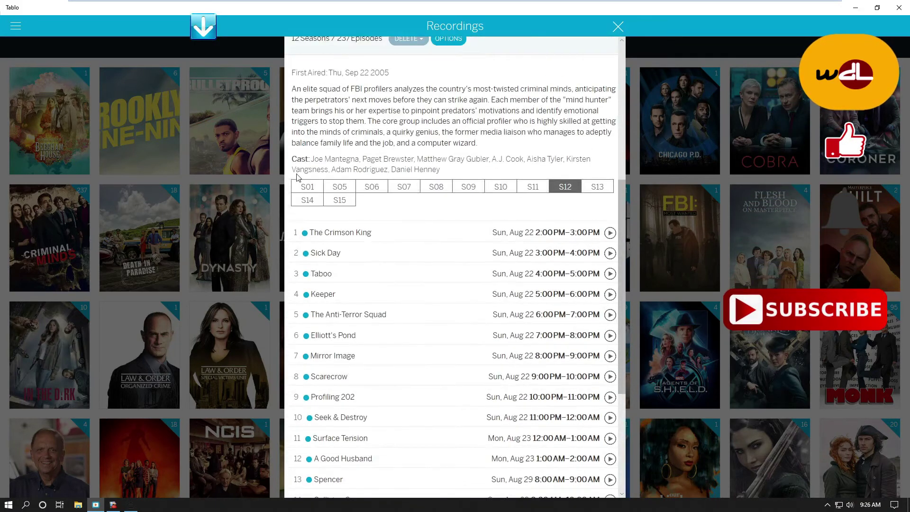
# Browse the recorded Criminal Minds episodes of seasons 1 and 5
pyautogui.click(300, 188)
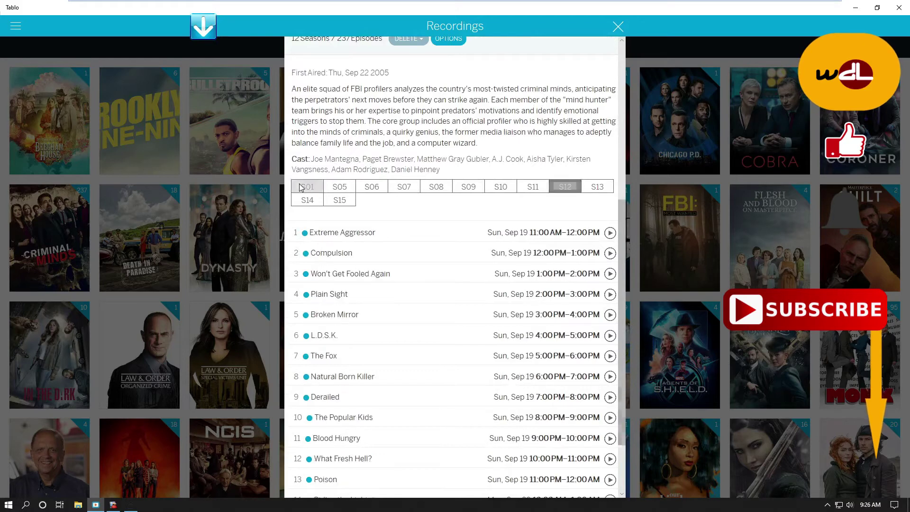
pyautogui.scroll(-3, 406, 268)
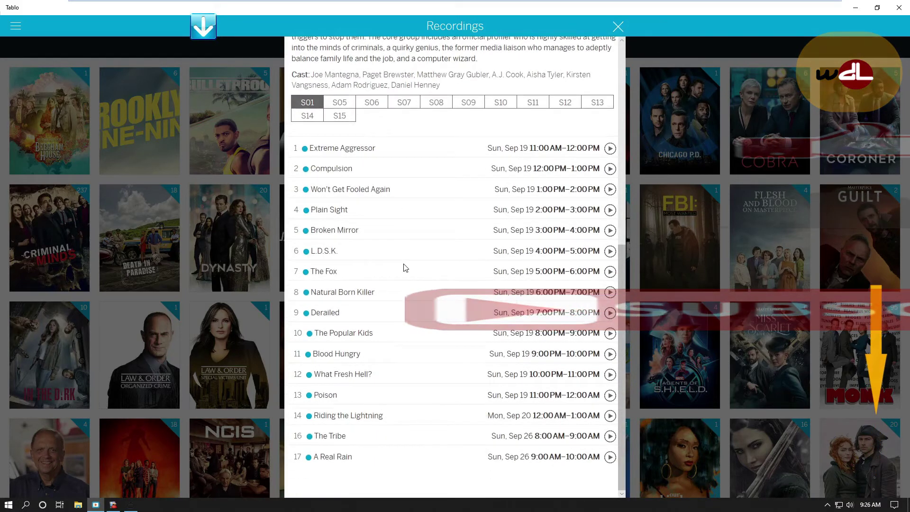
pyautogui.scroll(5, 404, 265)
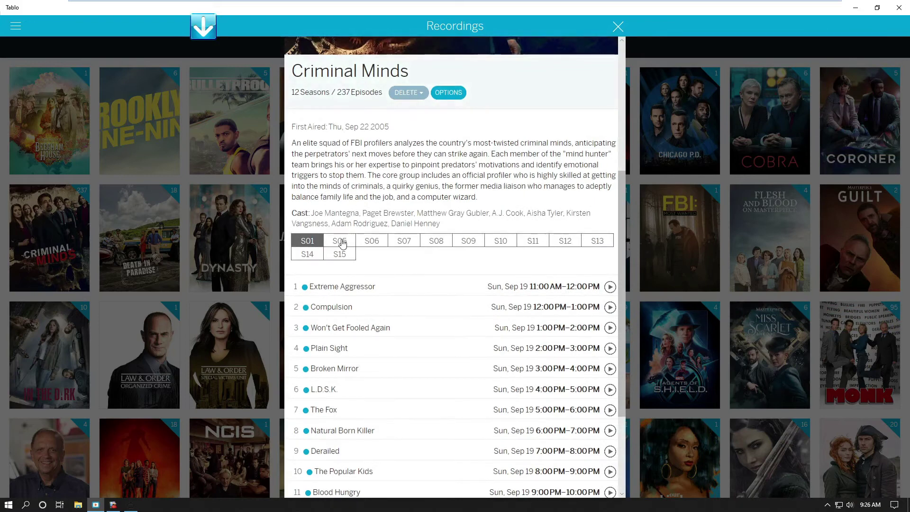
pyautogui.click(343, 243)
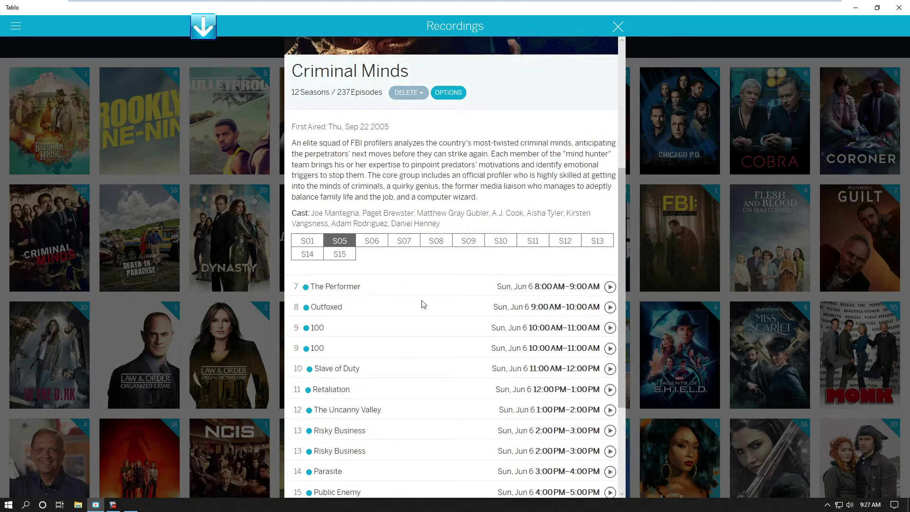
pyautogui.scroll(-1, 420, 305)
pyautogui.scroll(-5, 420, 305)
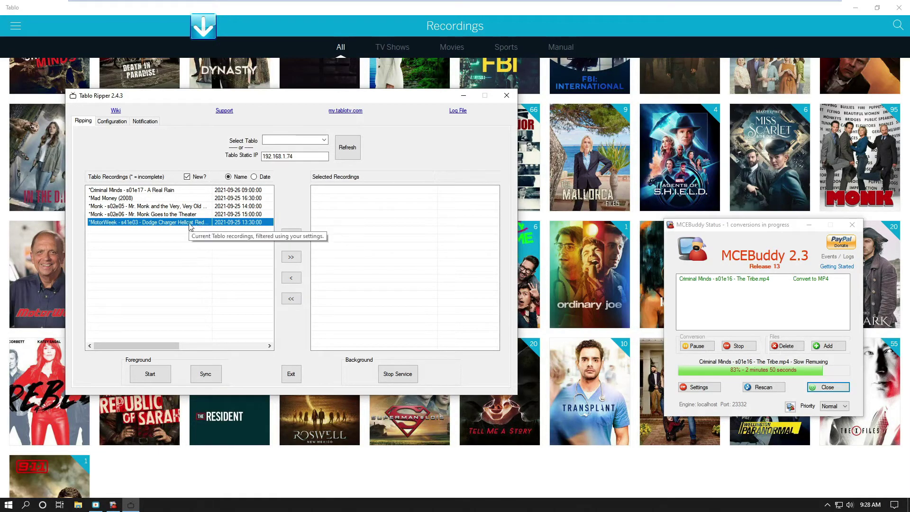
# Delete the incomplete MotorWeek s41e03 recording in Tablo Ripper, then bring Tablo forward
pyautogui.rightClick(190, 226)
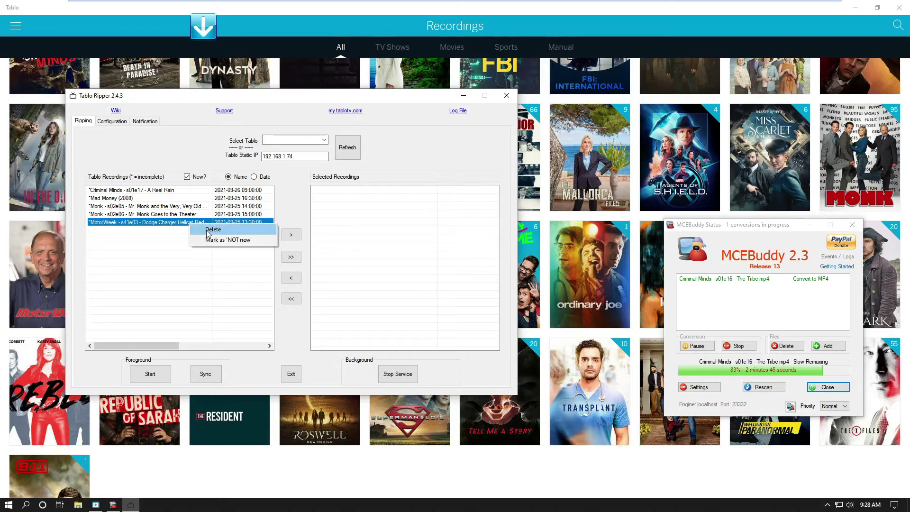
pyautogui.click(207, 231)
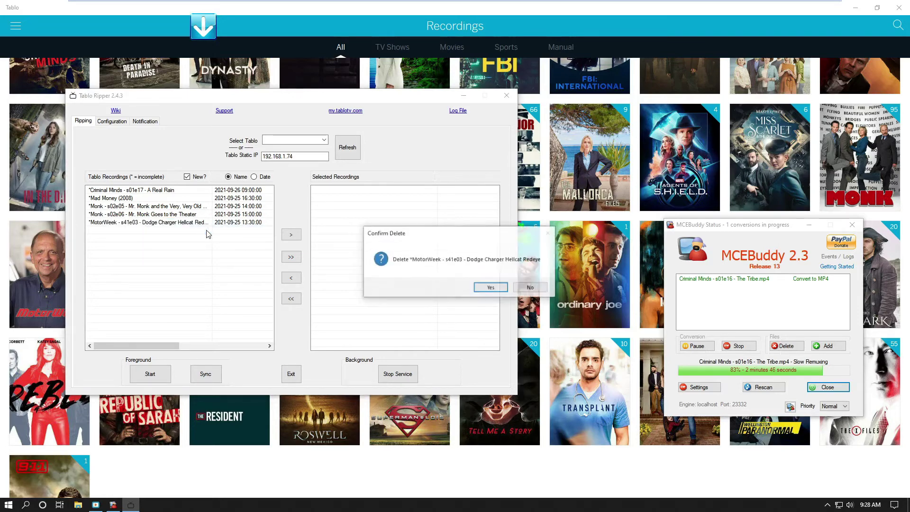
pyautogui.click(493, 290)
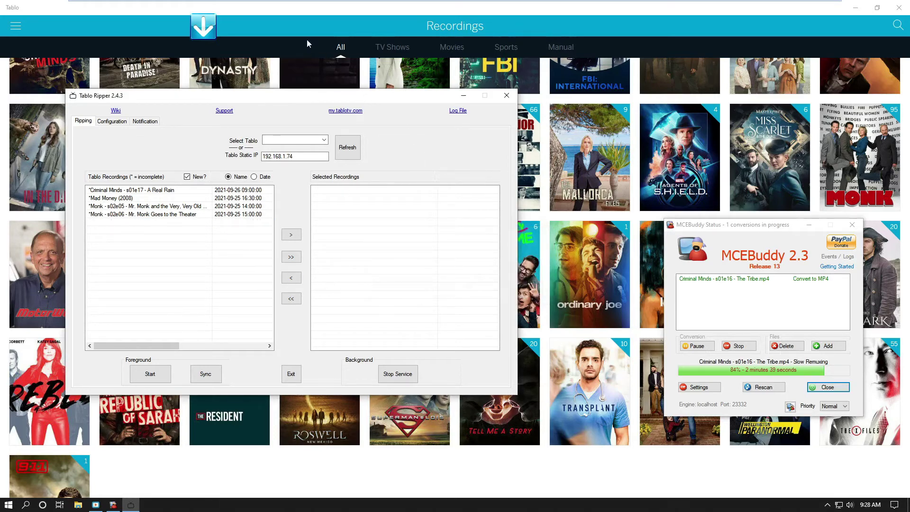
pyautogui.click(47, 255)
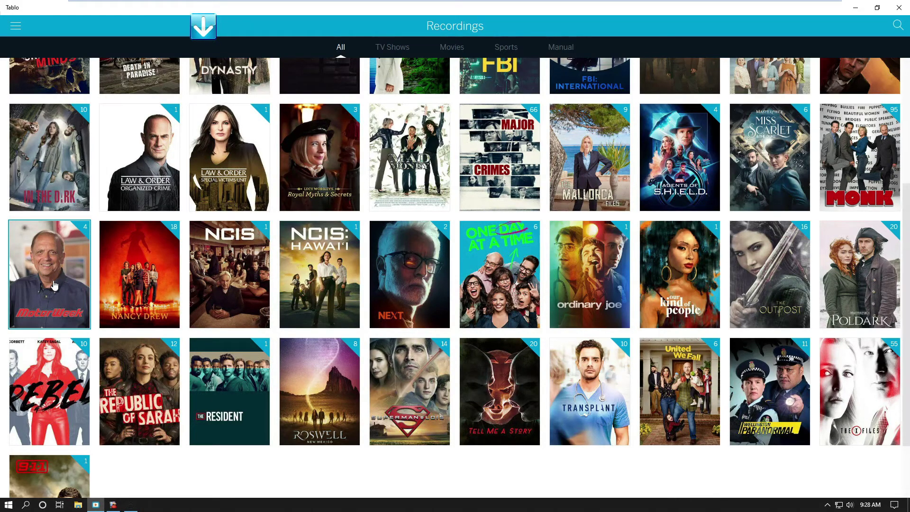
# Open MotorWeek's details to see Season 41's Jeep Wrangler 4xe and Nissan Pathfinder episodes
pyautogui.click(52, 283)
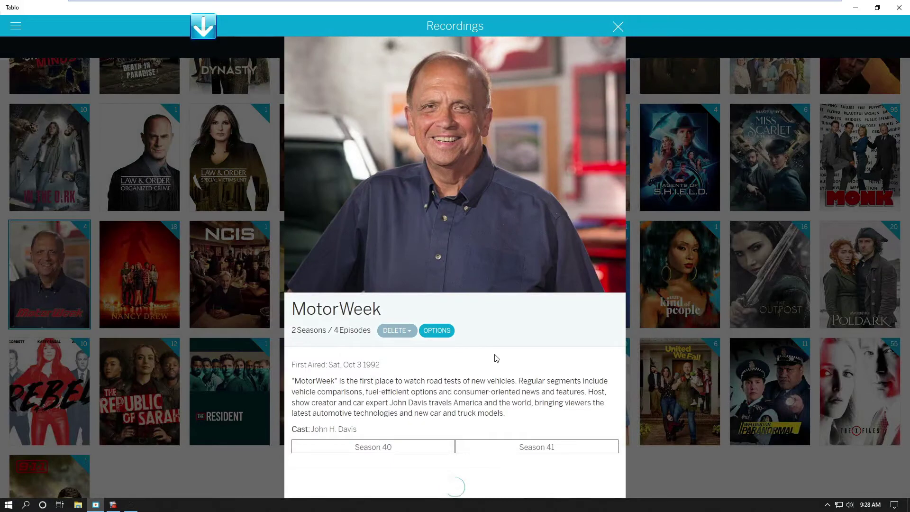
pyautogui.scroll(-3, 497, 357)
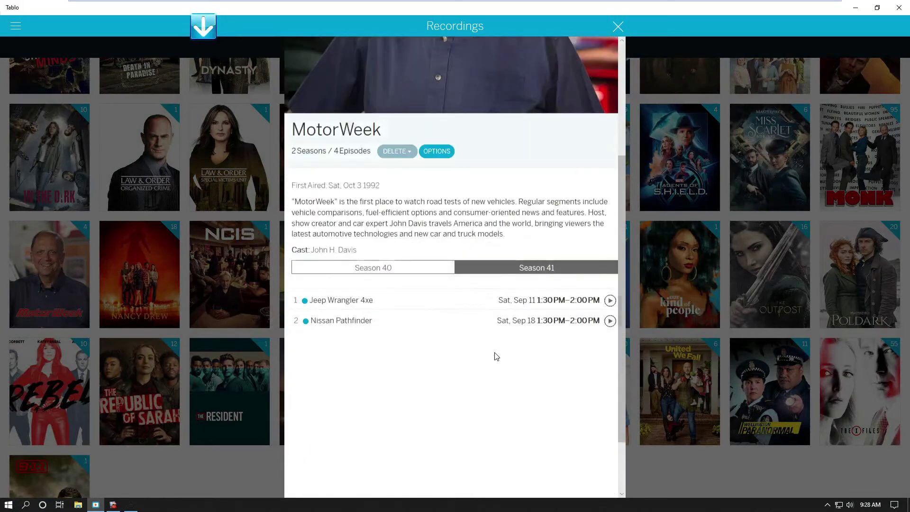
pyautogui.scroll(-2, 329, 351)
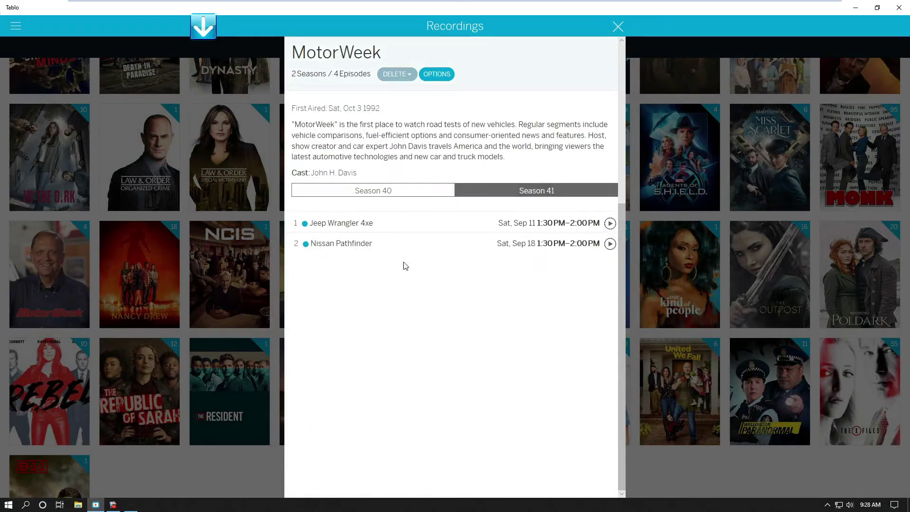
# Close the MotorWeek details and delete the Mad Money (2008) recording in Tablo Ripper
pyautogui.click(618, 30)
pyautogui.click(131, 505)
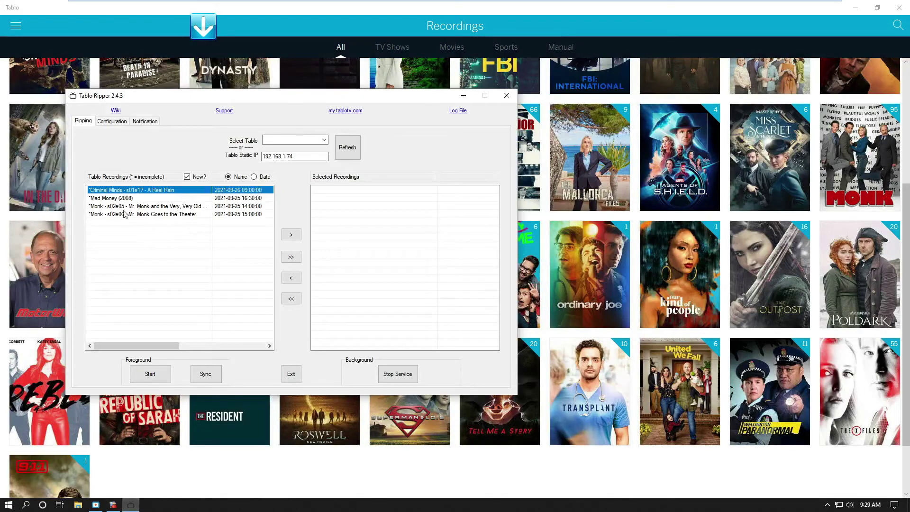
pyautogui.click(105, 198)
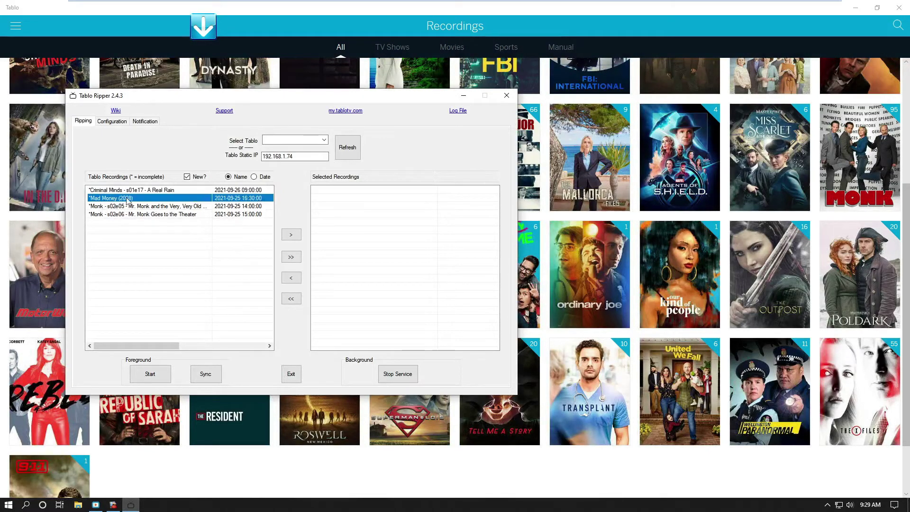
pyautogui.rightClick(197, 200)
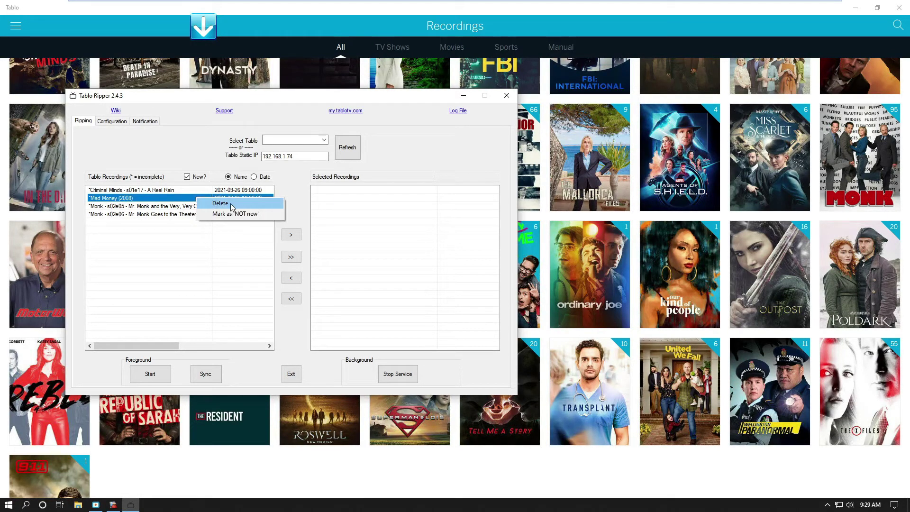
pyautogui.click(231, 207)
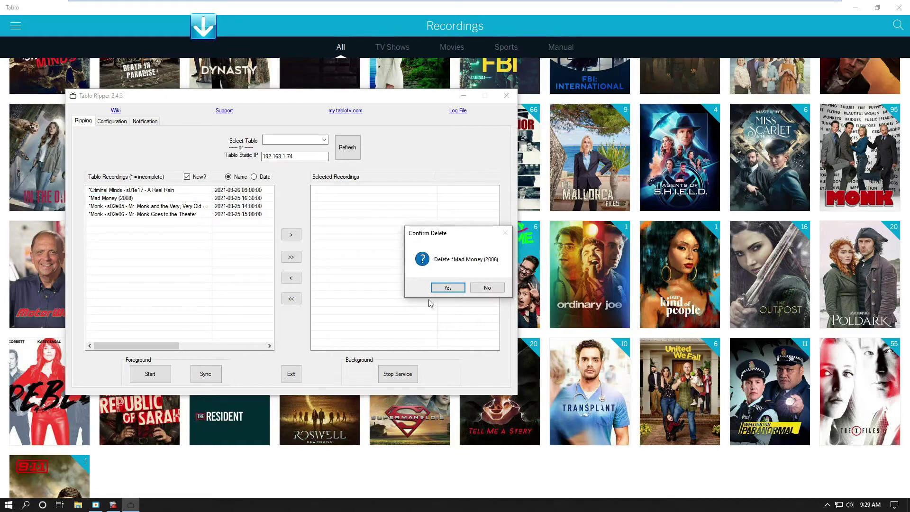
pyautogui.click(445, 287)
# Delete the Criminal Minds and both Monk recordings, then refresh the recording list
pyautogui.rightClick(152, 191)
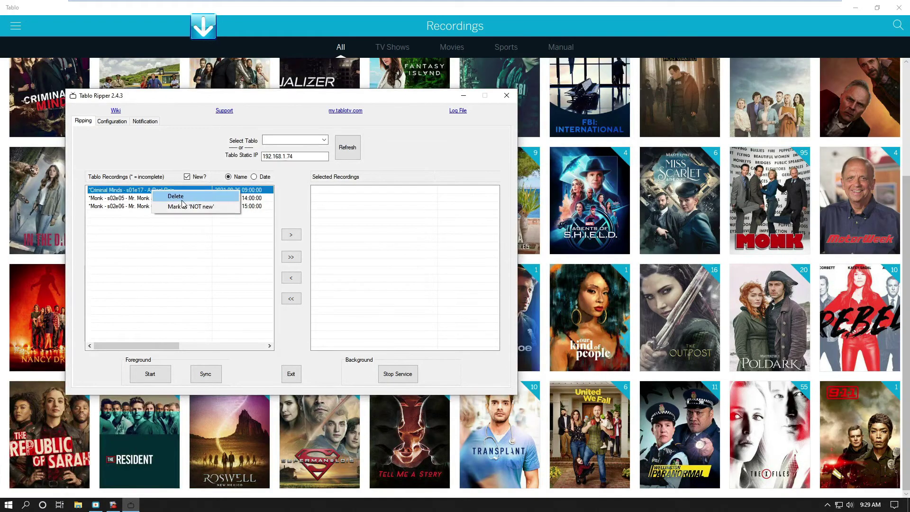
pyautogui.click(176, 195)
pyautogui.click(446, 287)
pyautogui.rightClick(153, 191)
pyautogui.click(176, 197)
pyautogui.click(445, 287)
pyautogui.rightClick(147, 191)
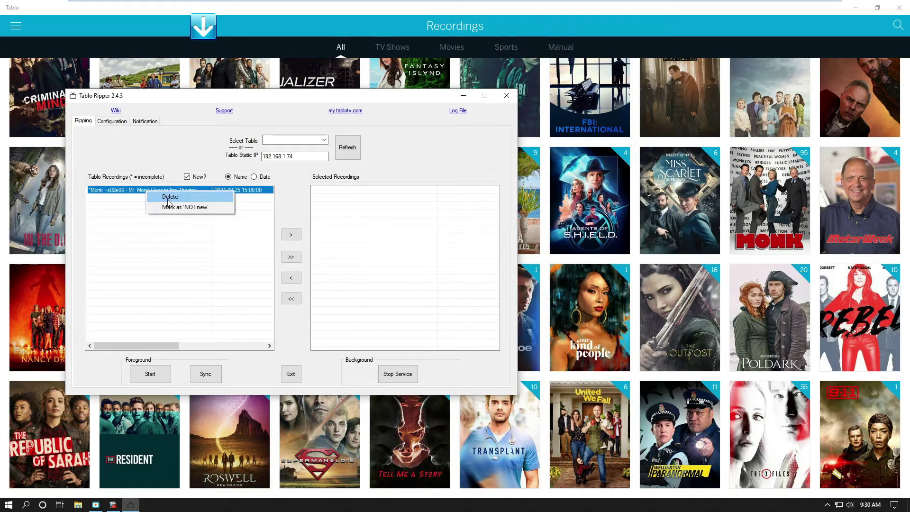
pyautogui.click(170, 196)
pyautogui.press('Return')
pyautogui.click(348, 150)
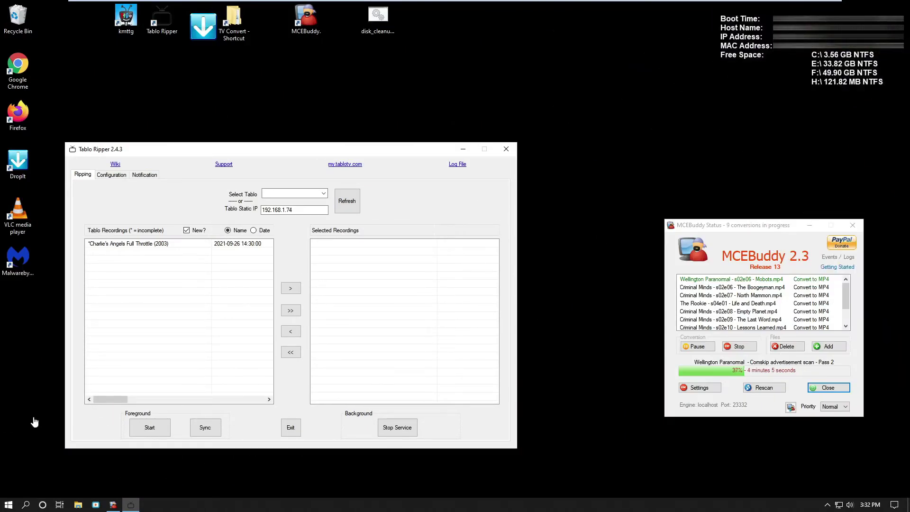
# Select the Charlie's Angels Full Throttle (2003) recording in Tablo Ripper, then launch the Tablo app
pyautogui.click(119, 244)
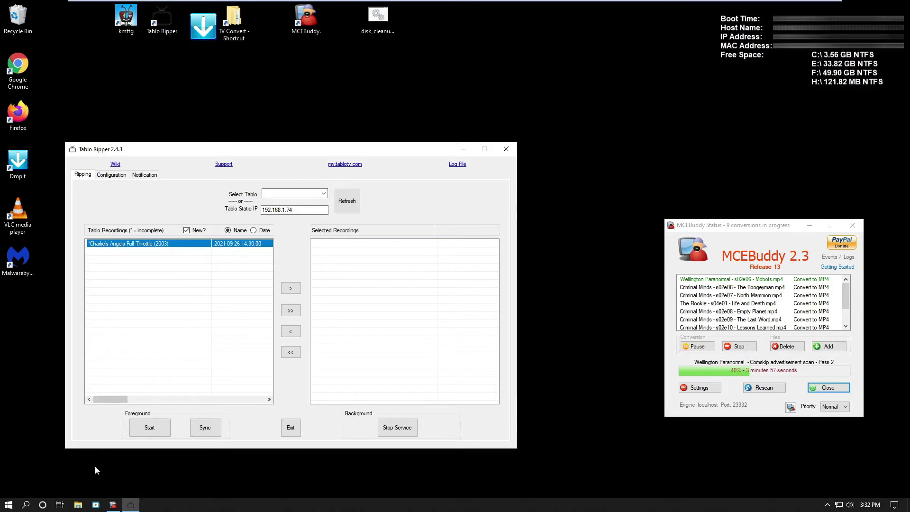
pyautogui.click(95, 505)
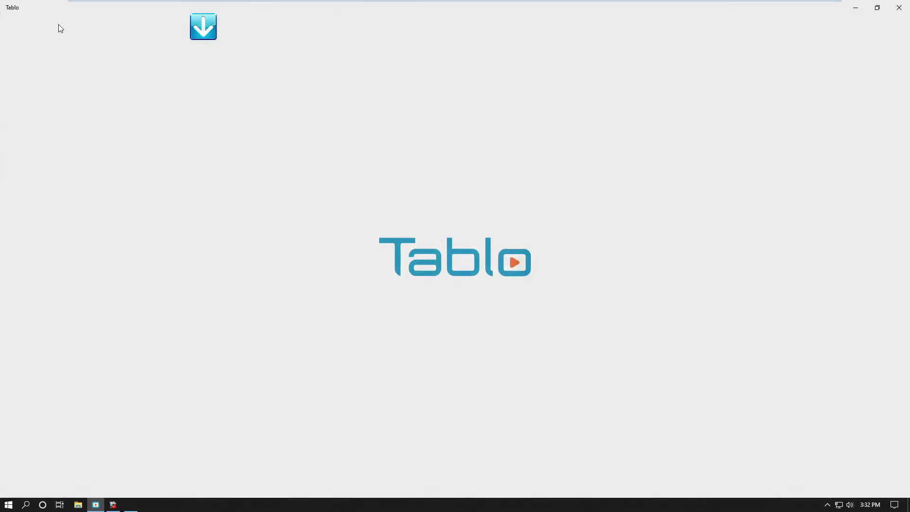
pyautogui.click(582, 115)
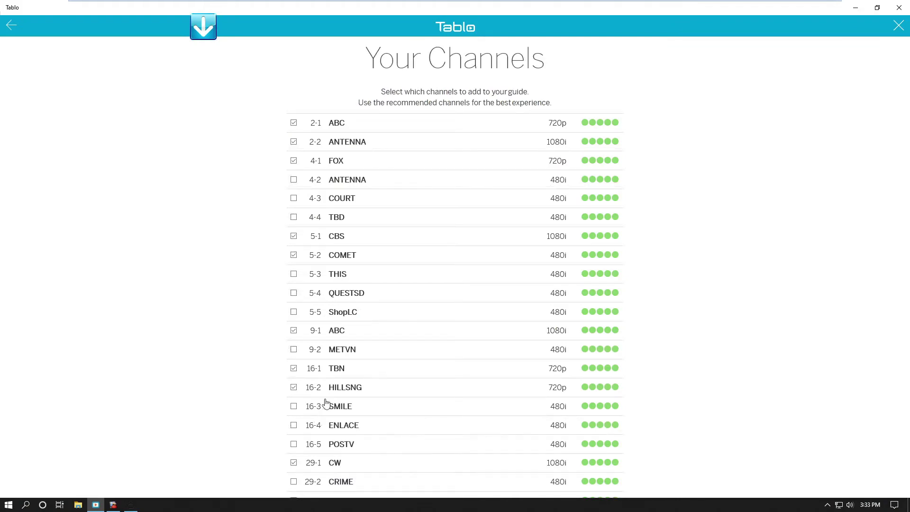
pyautogui.scroll(-8, 695, 326)
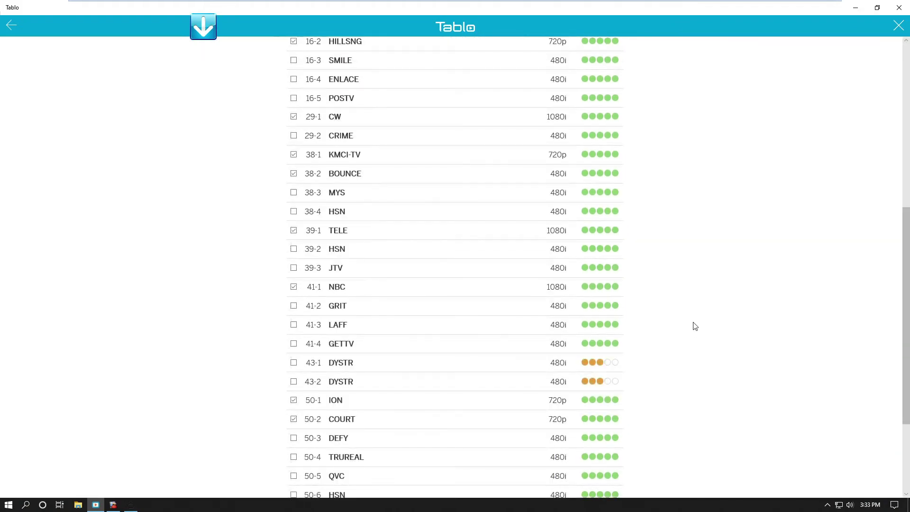
pyautogui.scroll(-3, 695, 326)
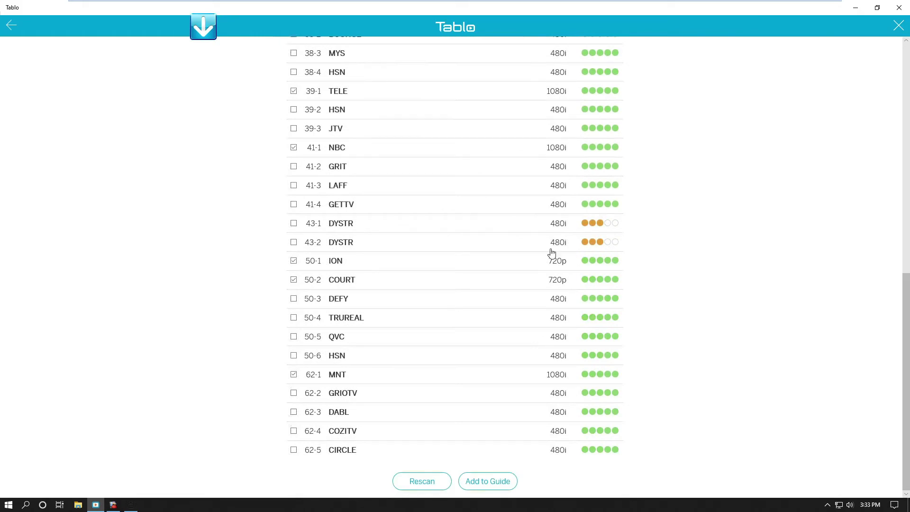
# Start a Rescan for broadcast channels from the bottom of the Your Channels list
pyautogui.click(410, 481)
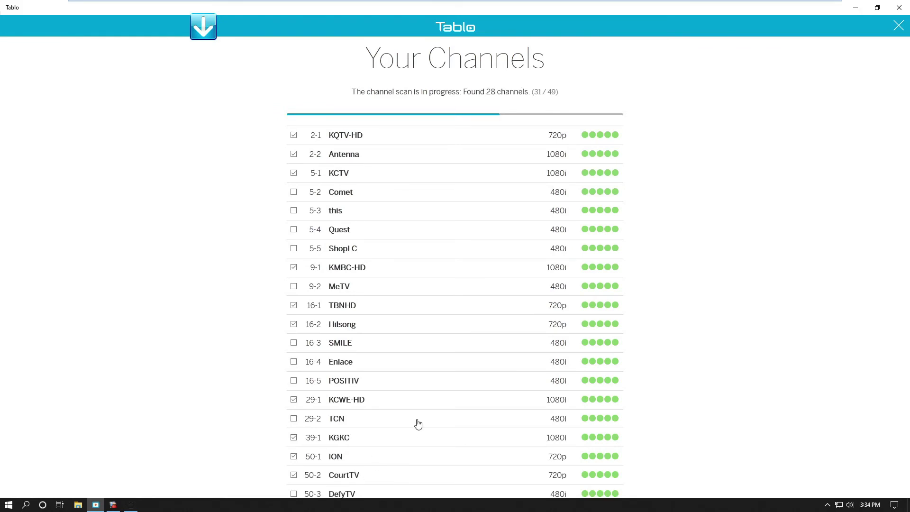
# Scroll through the found channels as the rescan reaches 47 of 49 with 42 channels
pyautogui.scroll(-2, 418, 424)
pyautogui.scroll(-2, 412, 419)
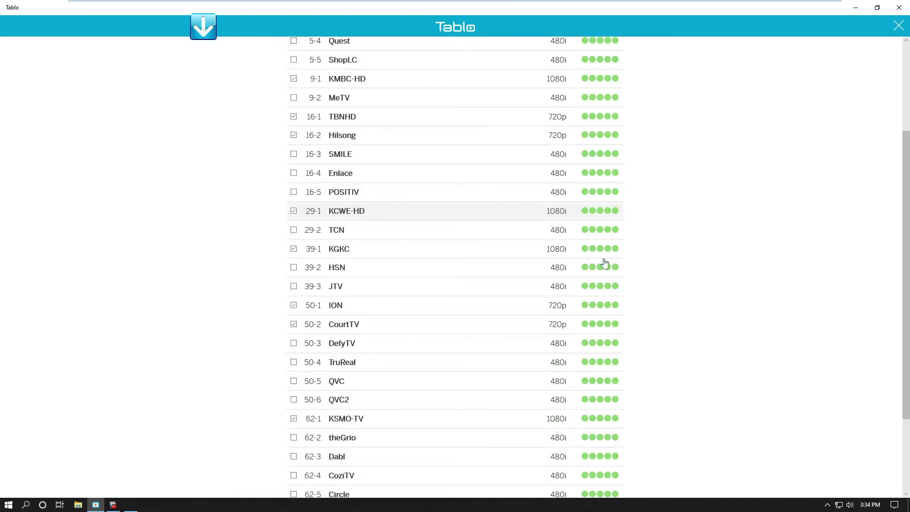
pyautogui.scroll(-2, 608, 376)
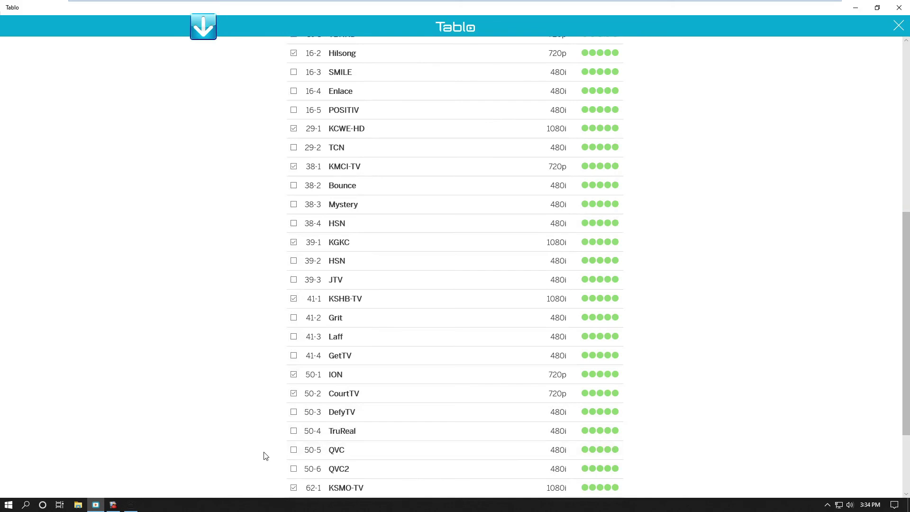
pyautogui.scroll(6, 265, 456)
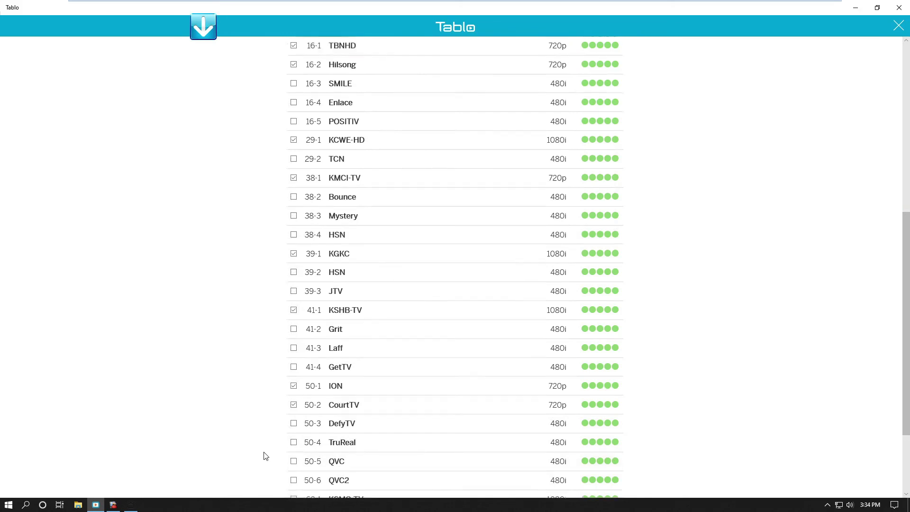
pyautogui.scroll(1, 266, 456)
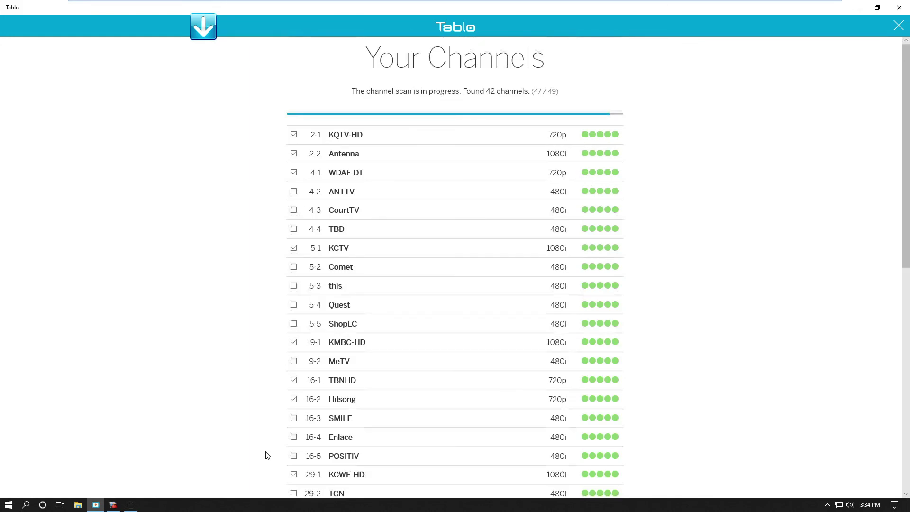